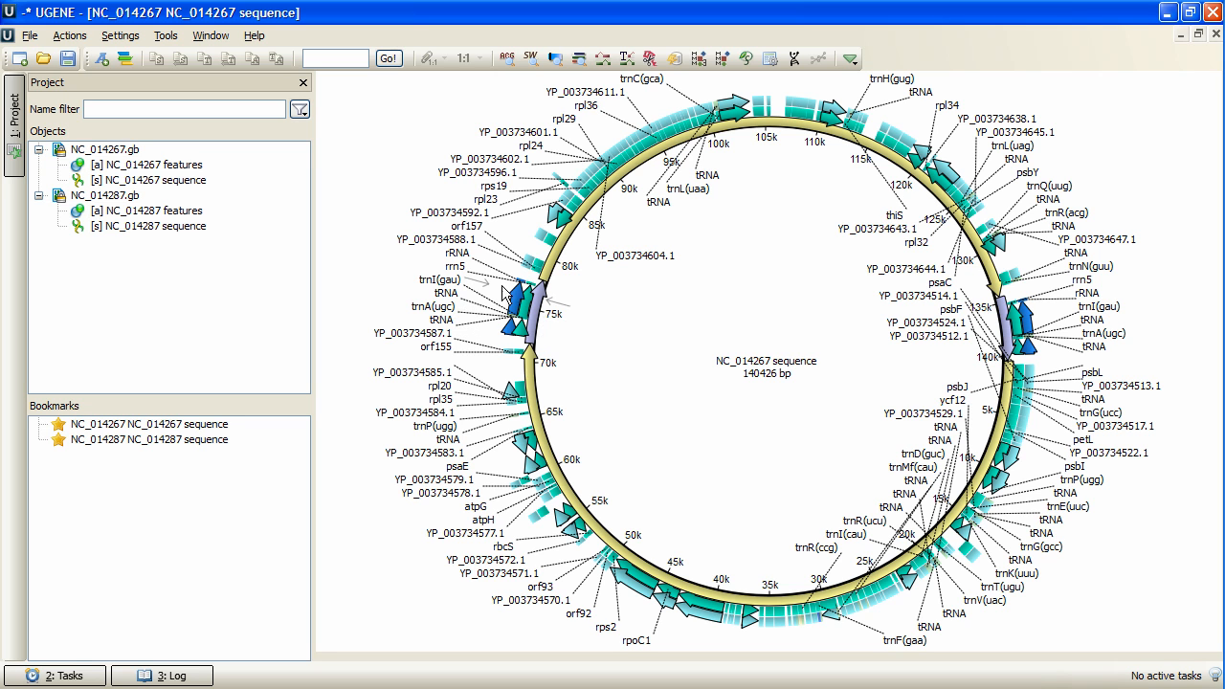
Add the NC_014287 sequence to the NC_014267 circular view and resize the two panes so both genome circles fit.
{"action": "left_click", "coordinate": [194, 185]}
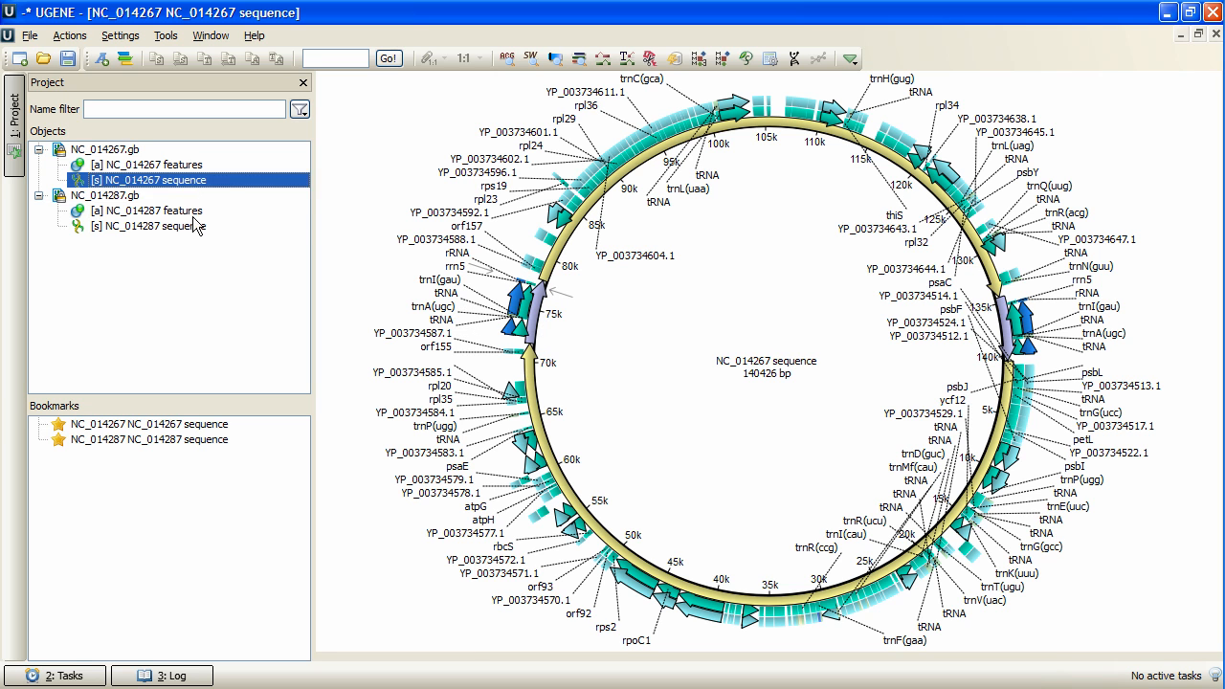
{"action": "left_click", "coordinate": [195, 233]}
{"action": "left_click_drag", "start_coordinate": [153, 226], "coordinate": [725, 290]}
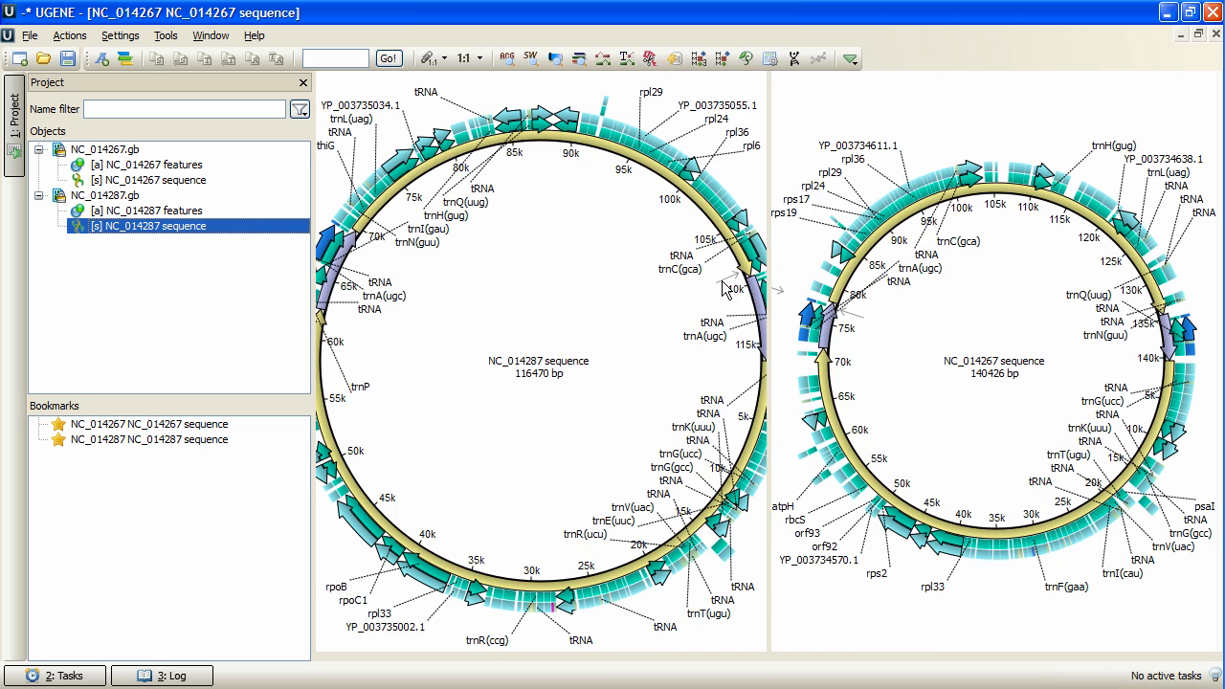
{"action": "left_click_drag", "start_coordinate": [770, 249], "coordinate": [728, 249]}
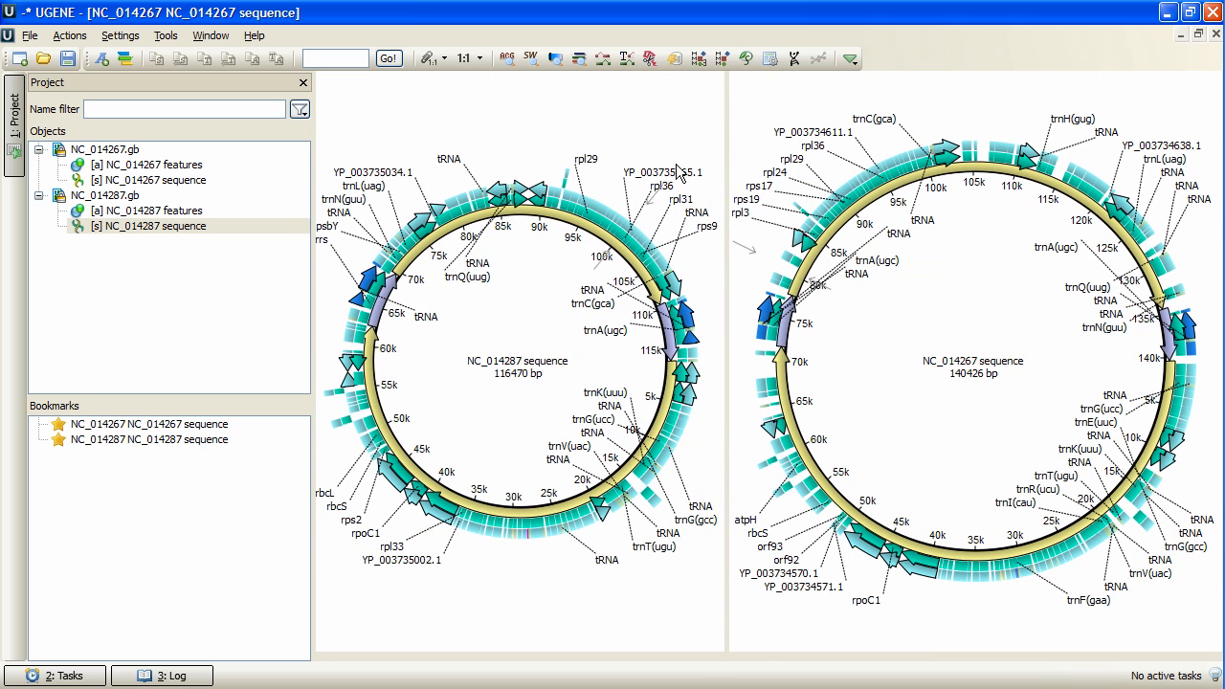
Build a dotplot of NC_014267 (X) against NC_014287 (Y) with heuristic minimum repeat length 11bp and 100% identity, and enlarge its pane.
{"action": "right_click", "coordinate": [648, 125]}
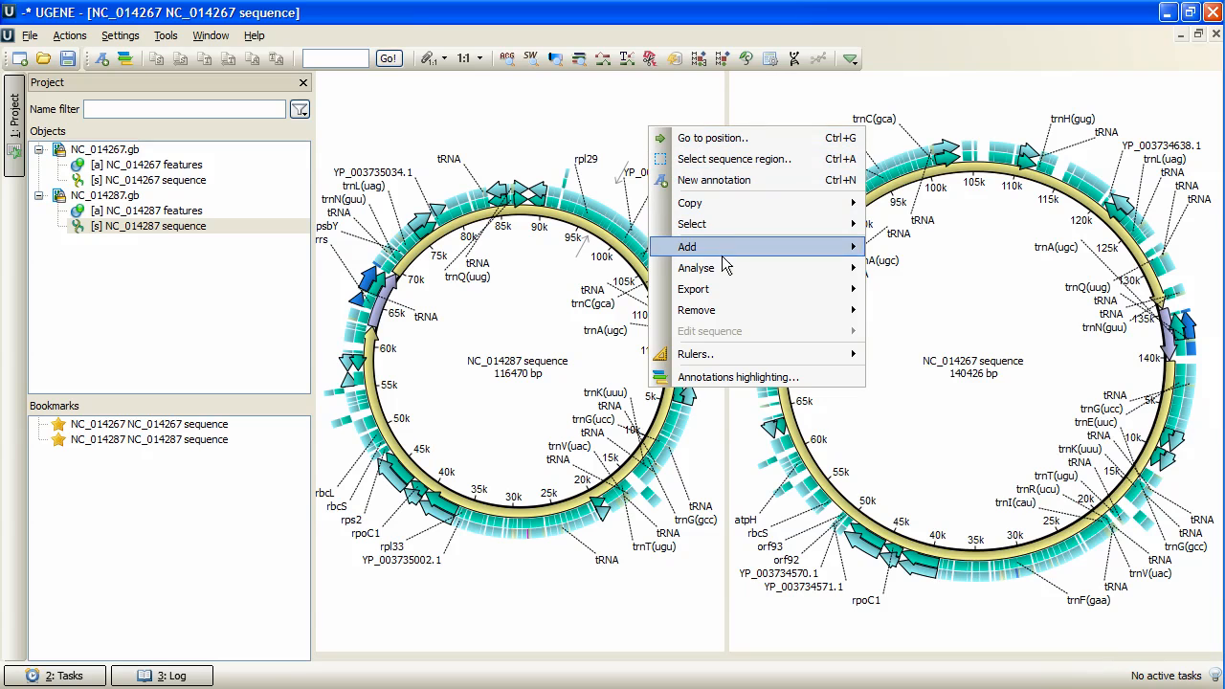
{"action": "mouse_move", "coordinate": [721, 266]}
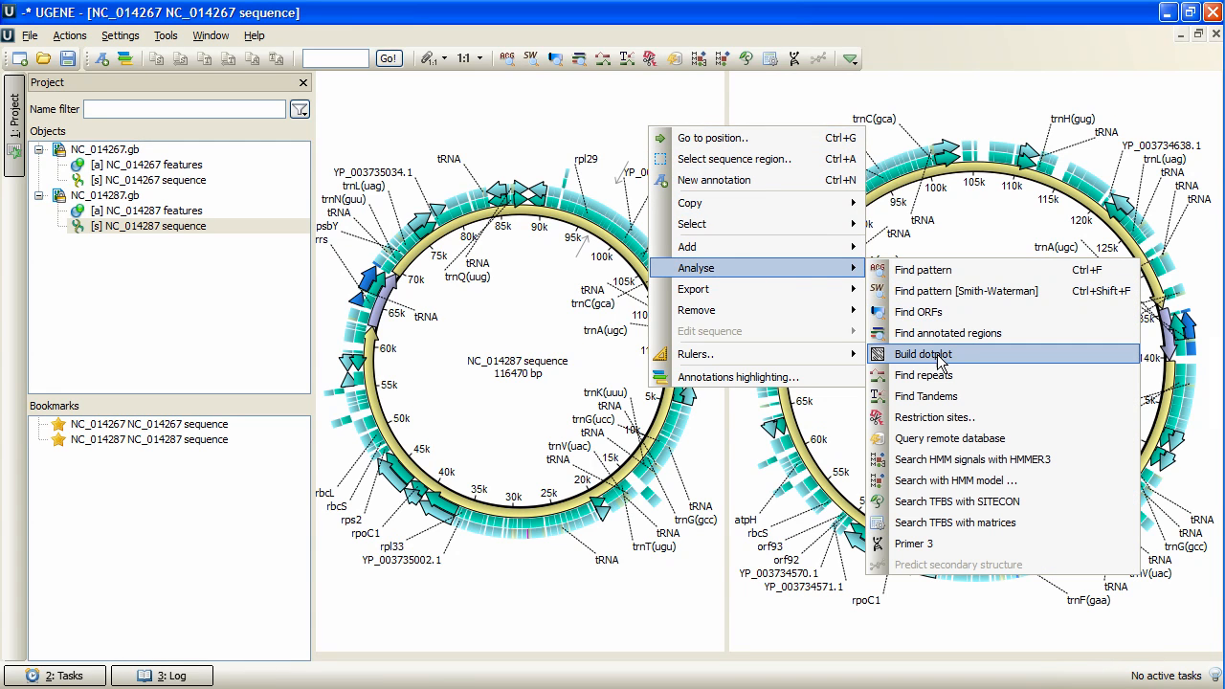
{"action": "left_click", "coordinate": [990, 354]}
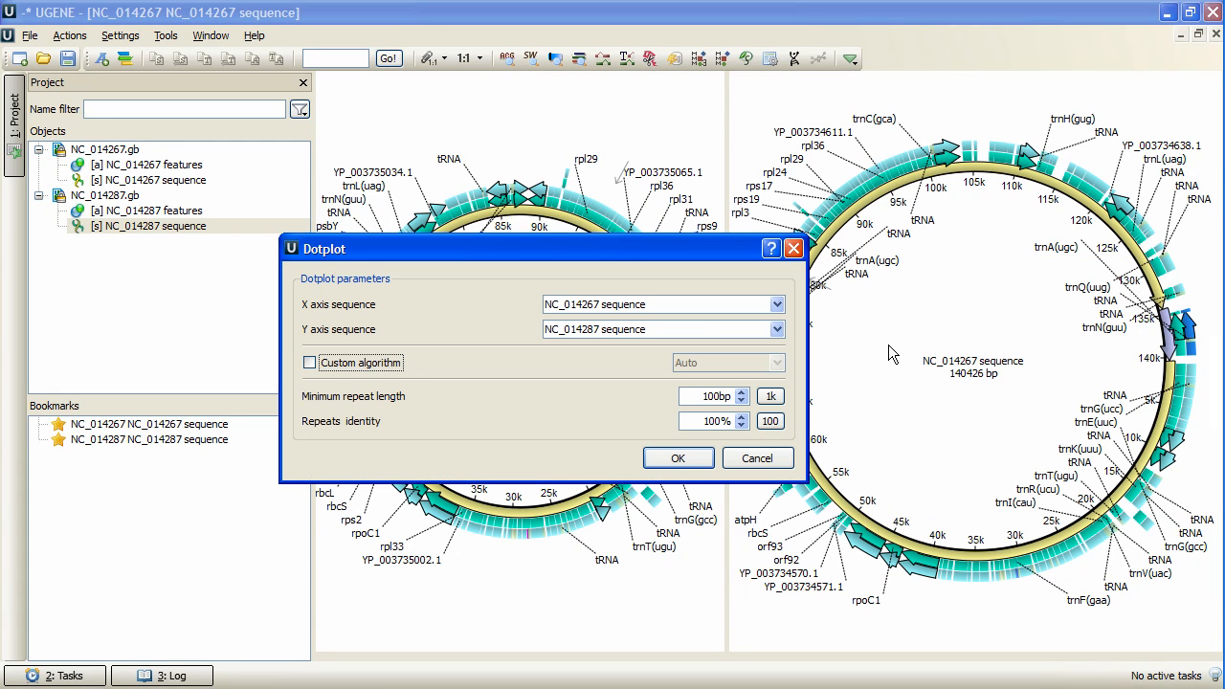
{"action": "left_click", "coordinate": [776, 305]}
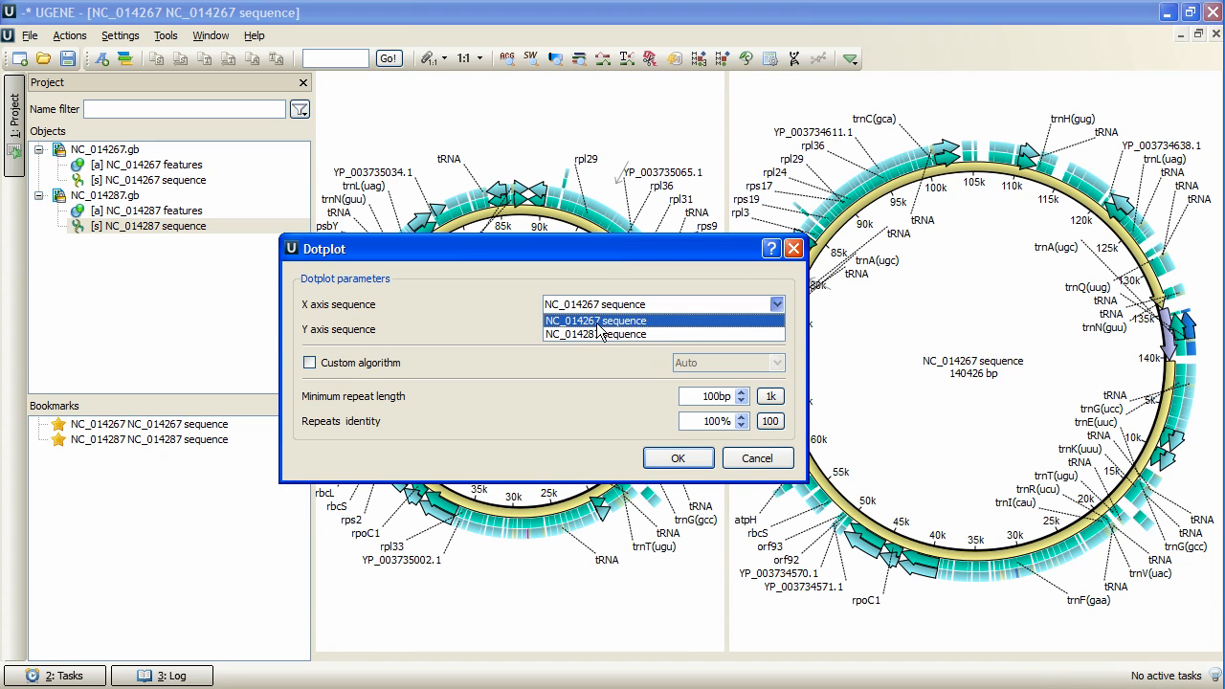
{"action": "left_click", "coordinate": [637, 321]}
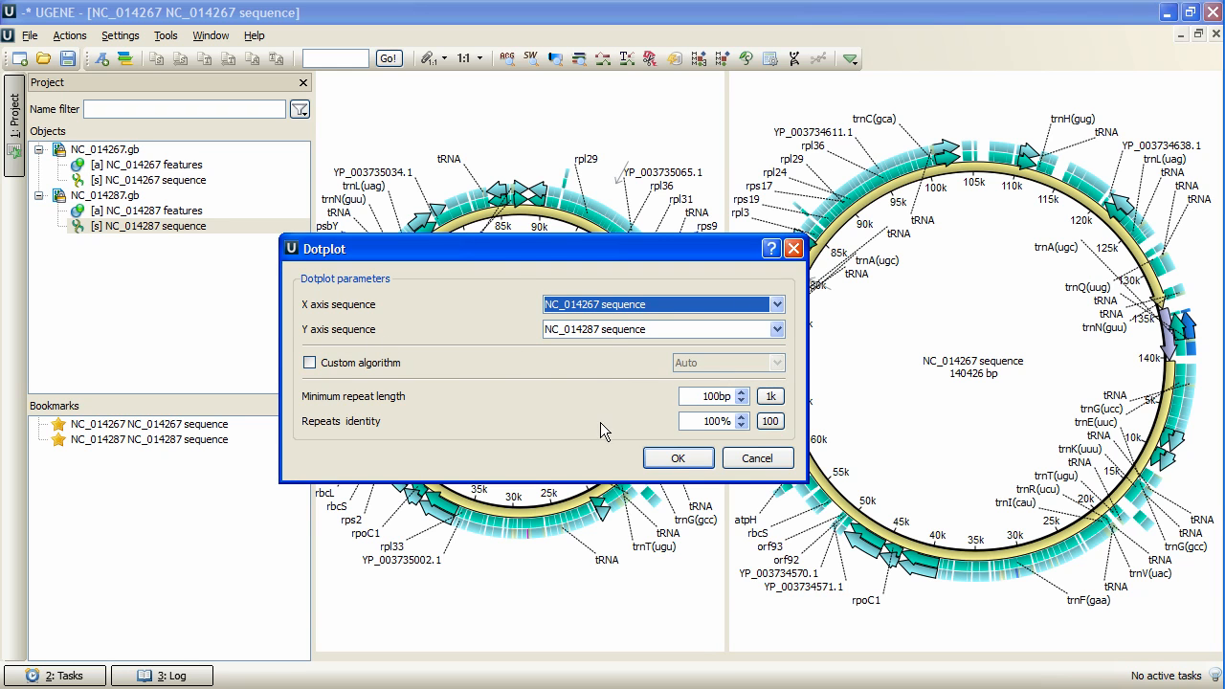
{"action": "left_click", "coordinate": [770, 396]}
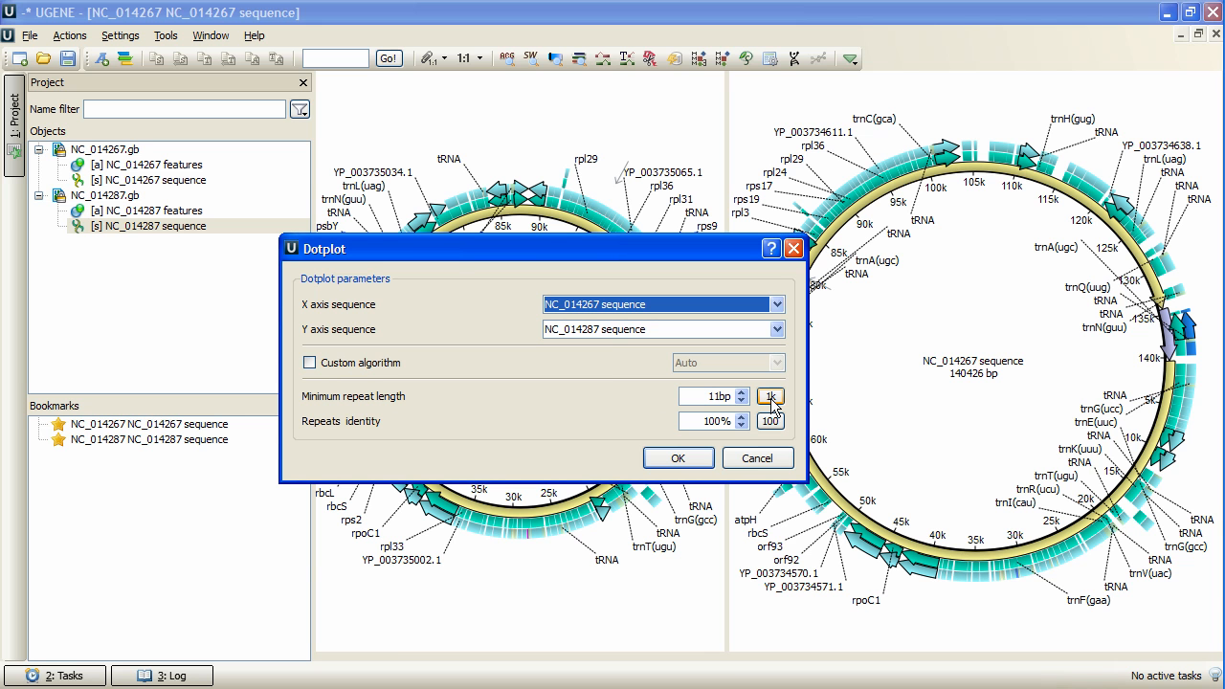
{"action": "left_click", "coordinate": [678, 458]}
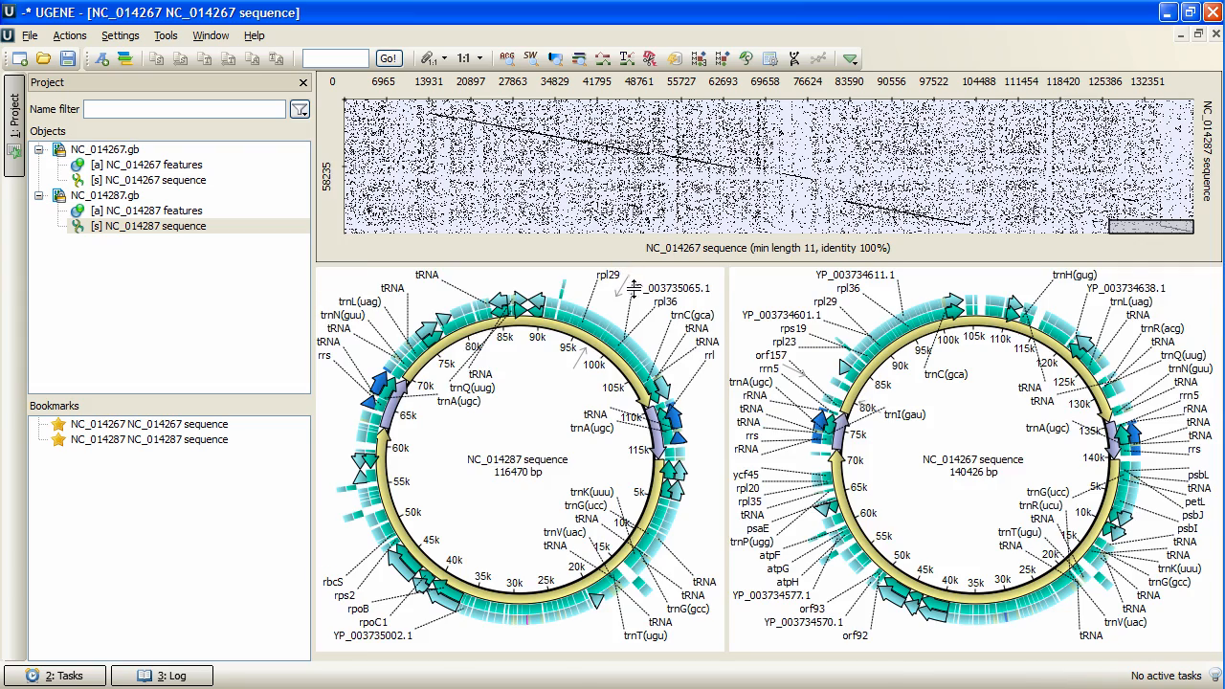
{"action": "left_click_drag", "start_coordinate": [640, 264], "coordinate": [640, 321]}
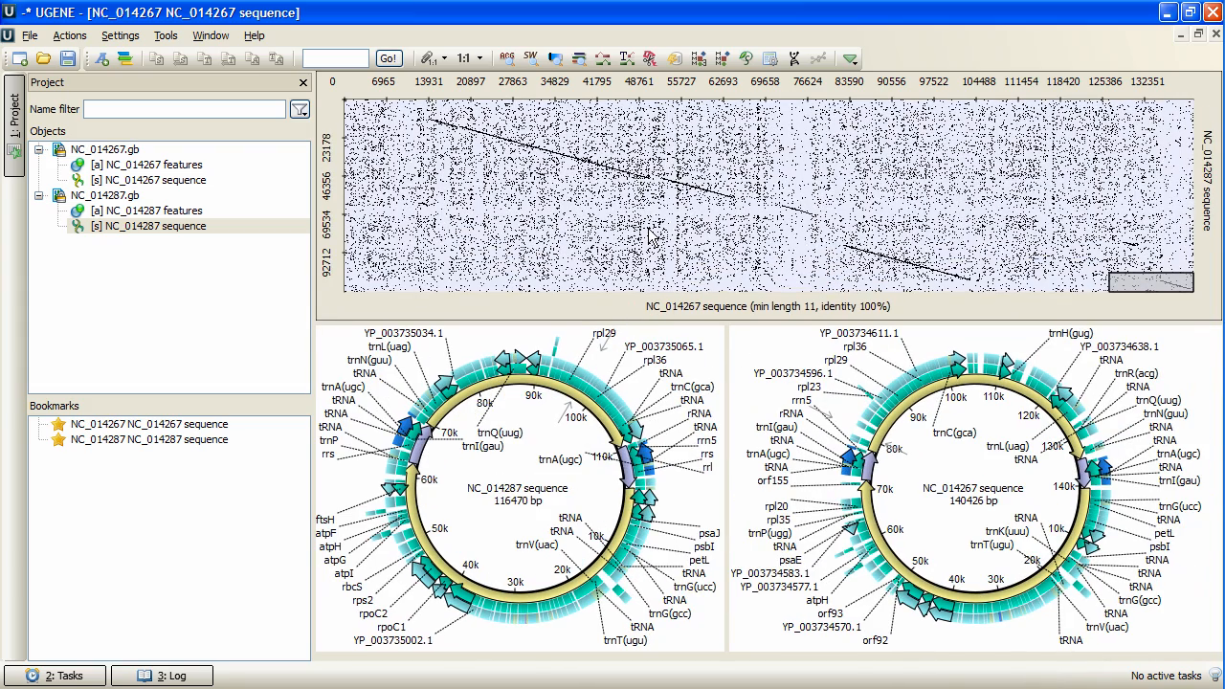
Select the dotplot region spanning about 55,000–71,000 on the NC_014267 axis, followed by the one spanning about 73,000–84,000.
{"action": "scroll", "coordinate": [649, 233], "scroll_direction": "up", "scroll_amount": 5}
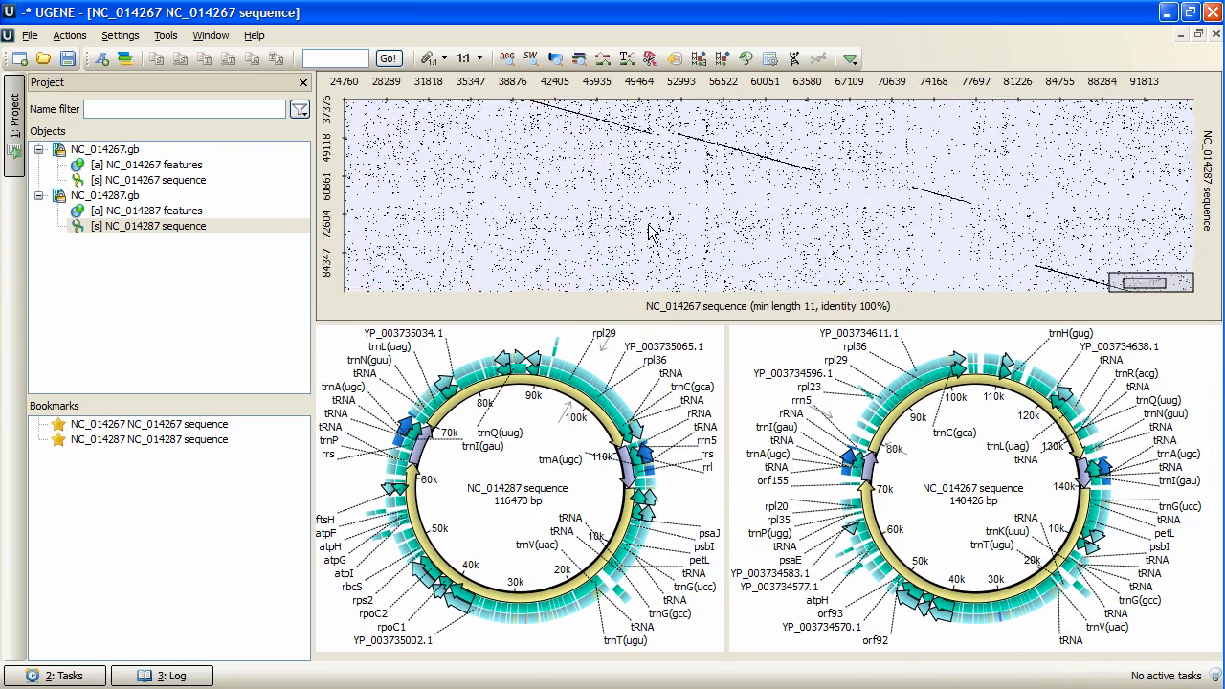
{"action": "scroll", "coordinate": [649, 233], "scroll_direction": "down", "scroll_amount": 1}
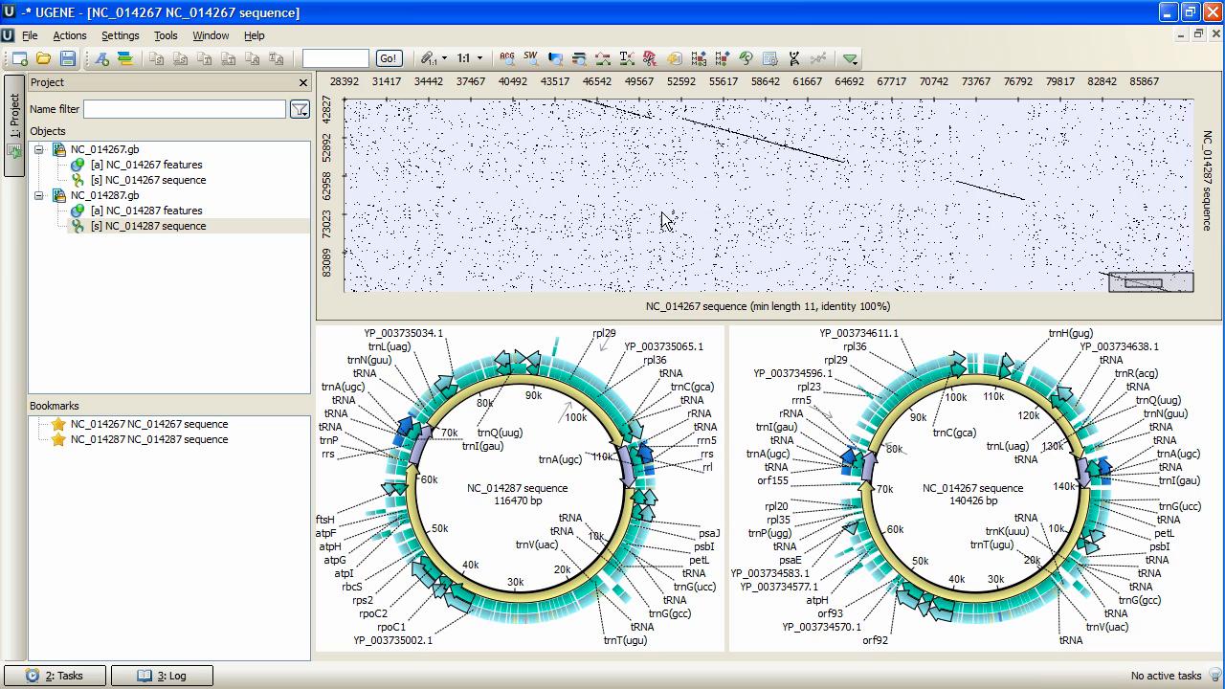
{"action": "scroll", "coordinate": [658, 188], "scroll_direction": "down", "scroll_amount": 1}
{"action": "left_click_drag", "start_coordinate": [659, 188], "coordinate": [411, 250]}
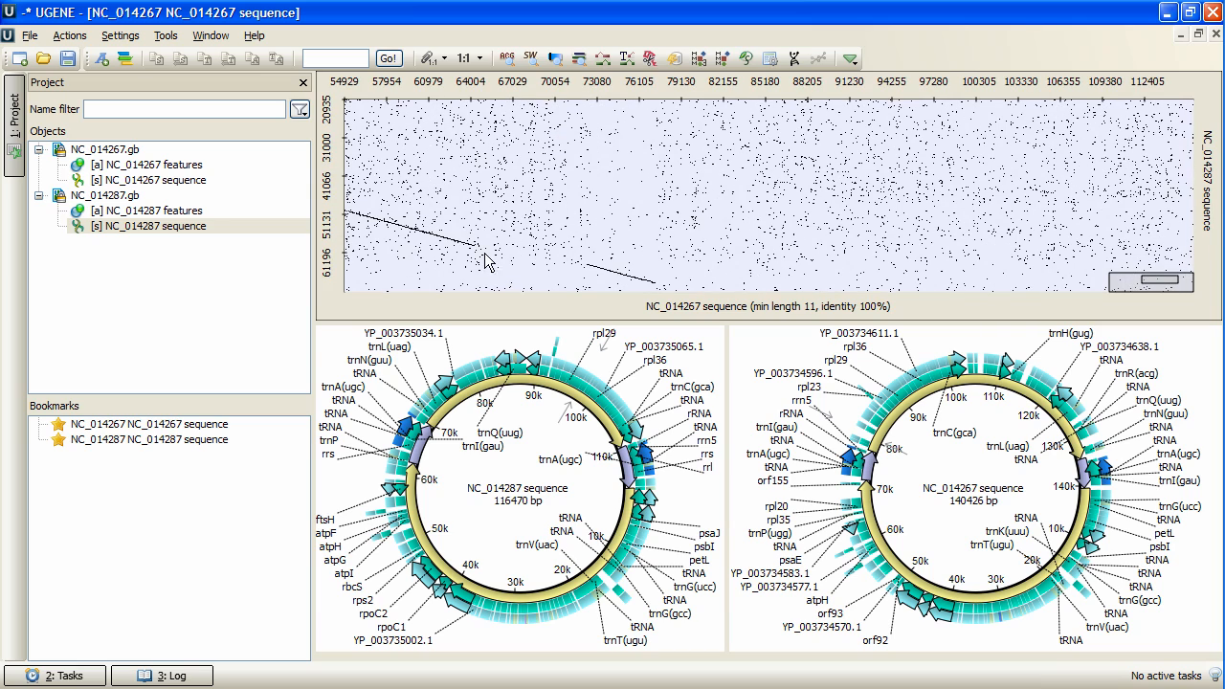
{"action": "mouse_move", "coordinate": [1152, 279]}
{"action": "left_mouse_down"}
{"action": "mouse_move", "coordinate": [1137, 283]}
{"action": "mouse_move", "coordinate": [1153, 284]}
{"action": "left_mouse_up"}
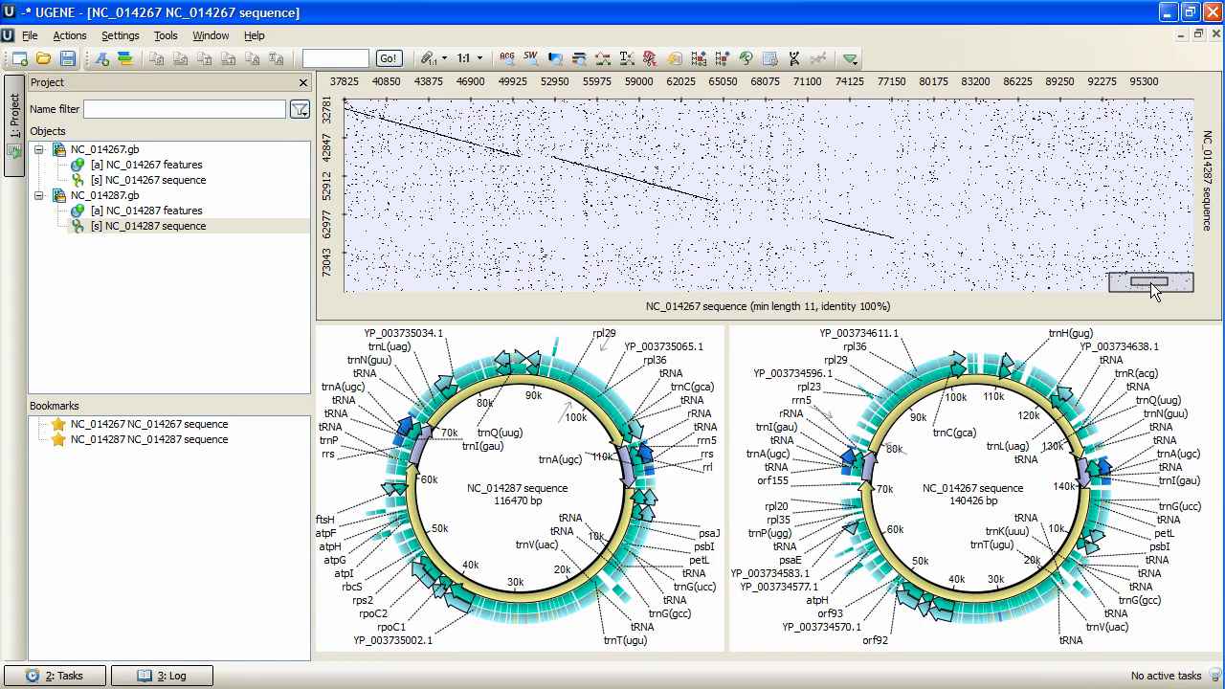
{"action": "left_click_drag", "start_coordinate": [580, 131], "coordinate": [807, 265]}
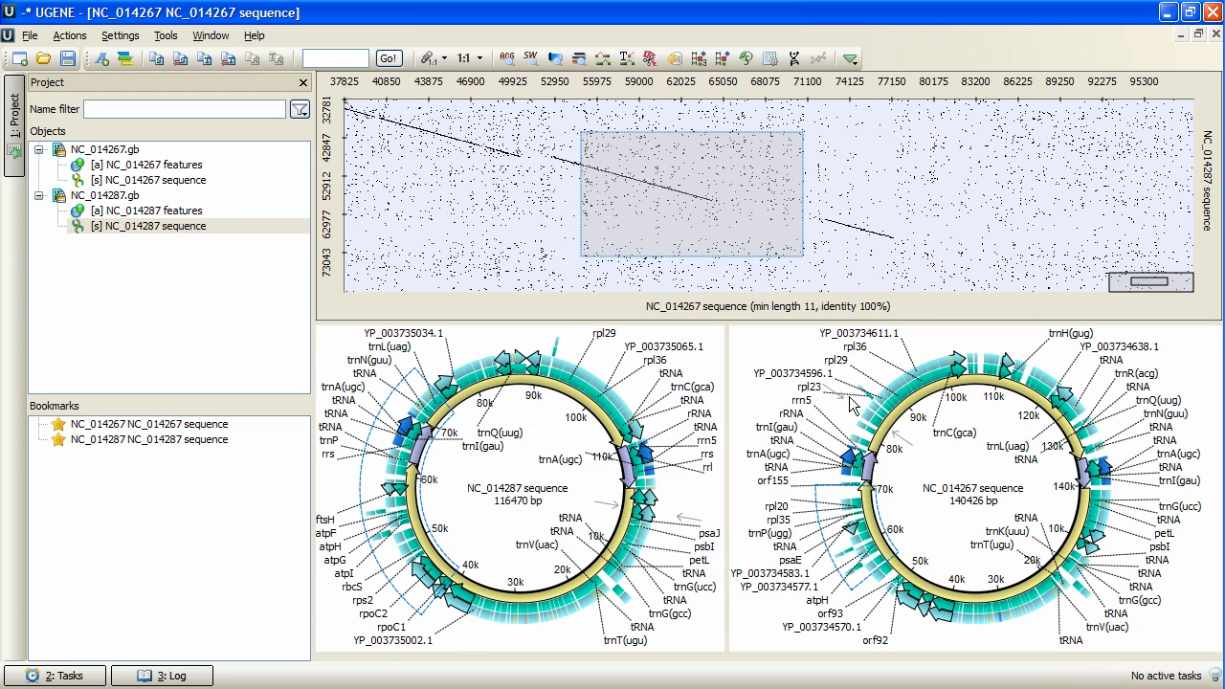
{"action": "left_click_drag", "start_coordinate": [832, 147], "coordinate": [992, 262]}
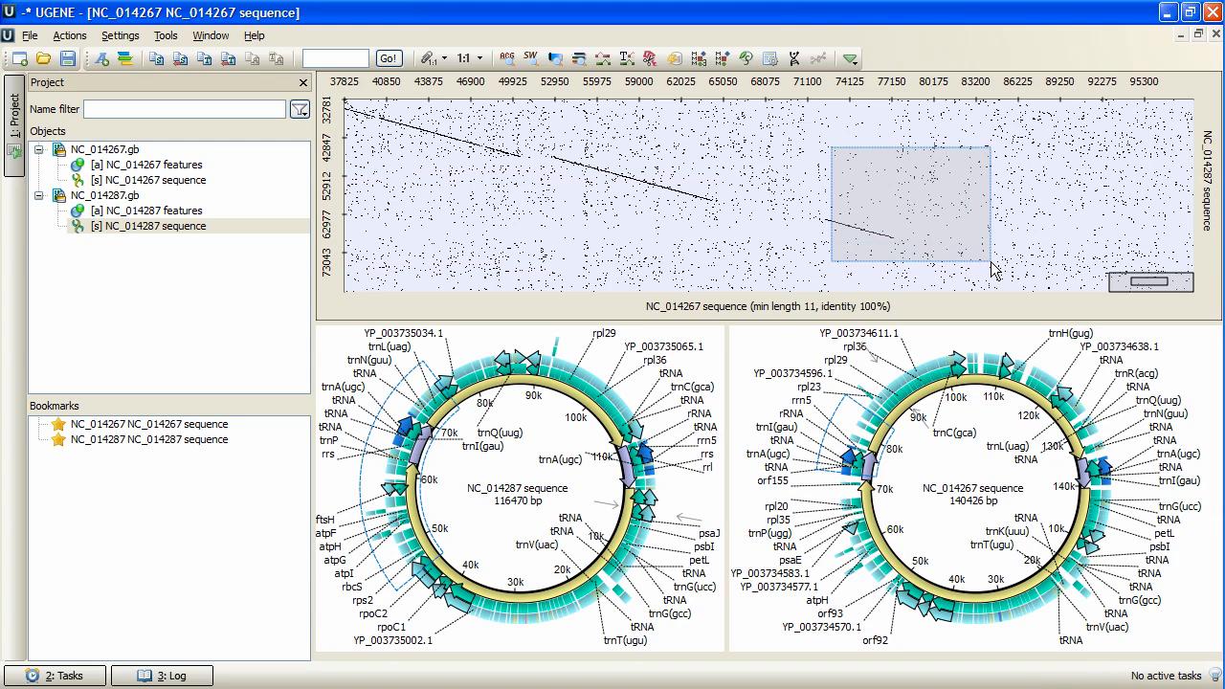
Examine the dotplot's diagonal at high magnification and pick out the repeat near position 63,200 on the NC_014267 axis.
{"action": "scroll", "coordinate": [752, 230], "scroll_direction": "up", "scroll_amount": 5}
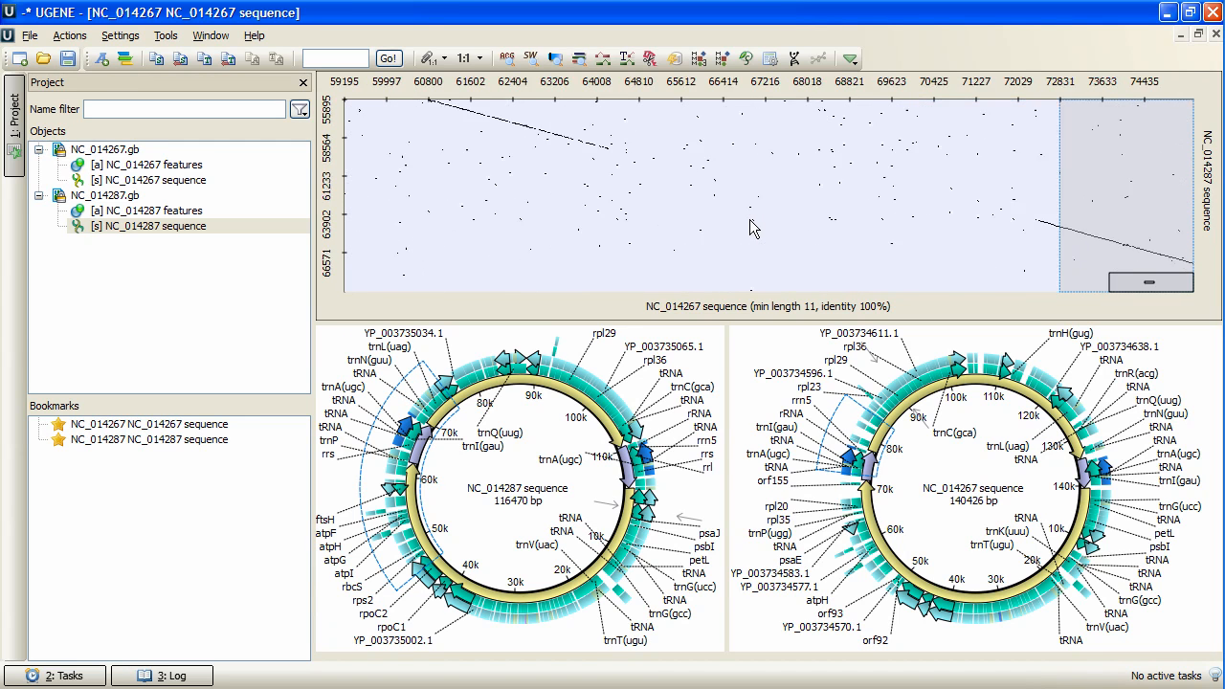
{"action": "scroll", "coordinate": [595, 161], "scroll_direction": "up", "scroll_amount": 4}
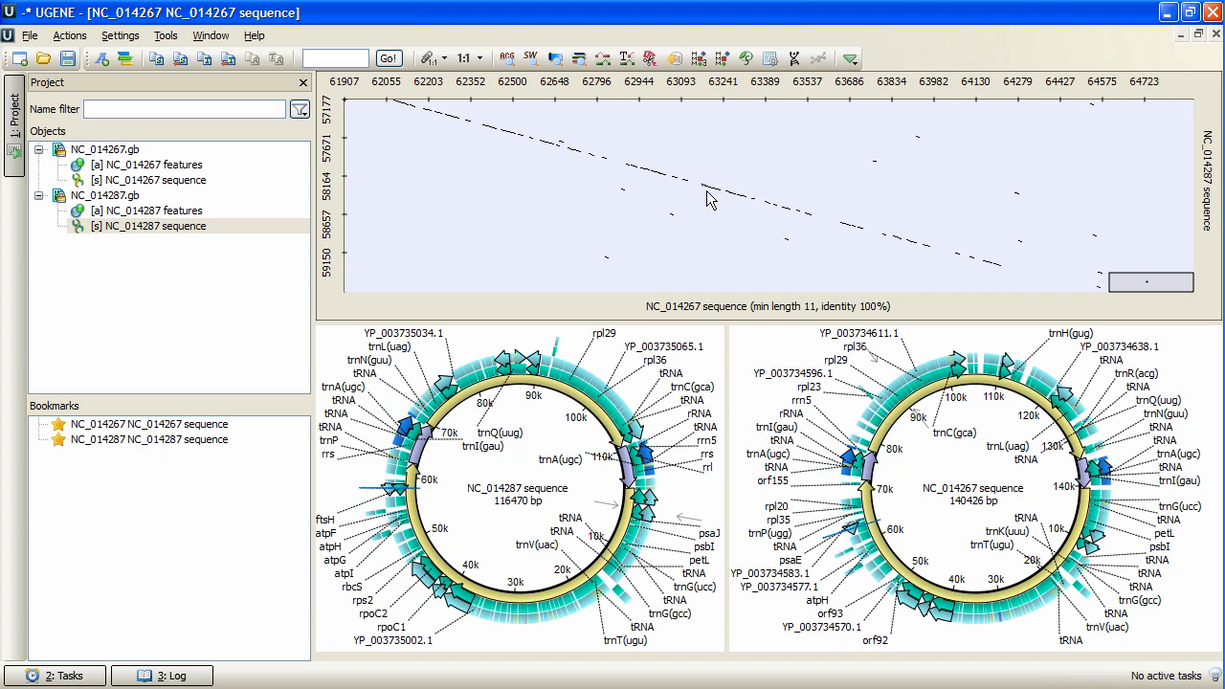
{"action": "scroll", "coordinate": [707, 195], "scroll_direction": "up", "scroll_amount": 1}
{"action": "scroll", "coordinate": [716, 198], "scroll_direction": "up", "scroll_amount": 1}
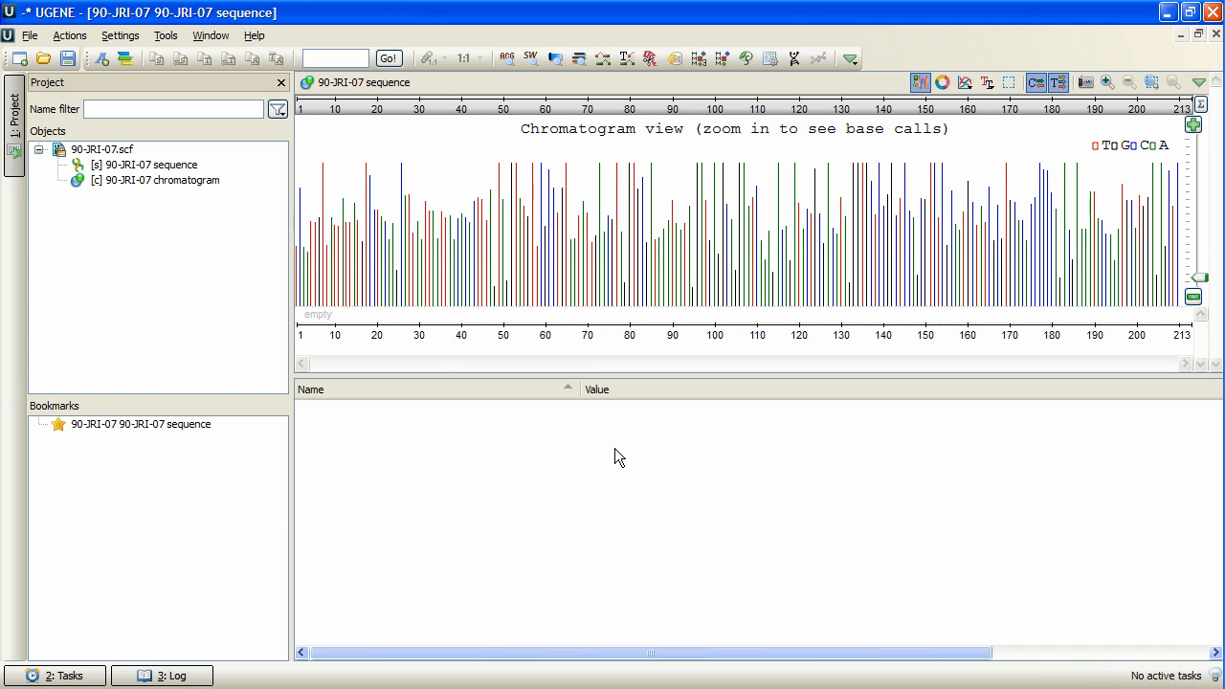
Export the 90-JRI-07 chromatogram as 90-JRI-07_copy.scf in SCF format, reversed and complemented, and add it to the project.
{"action": "right_click", "coordinate": [160, 186]}
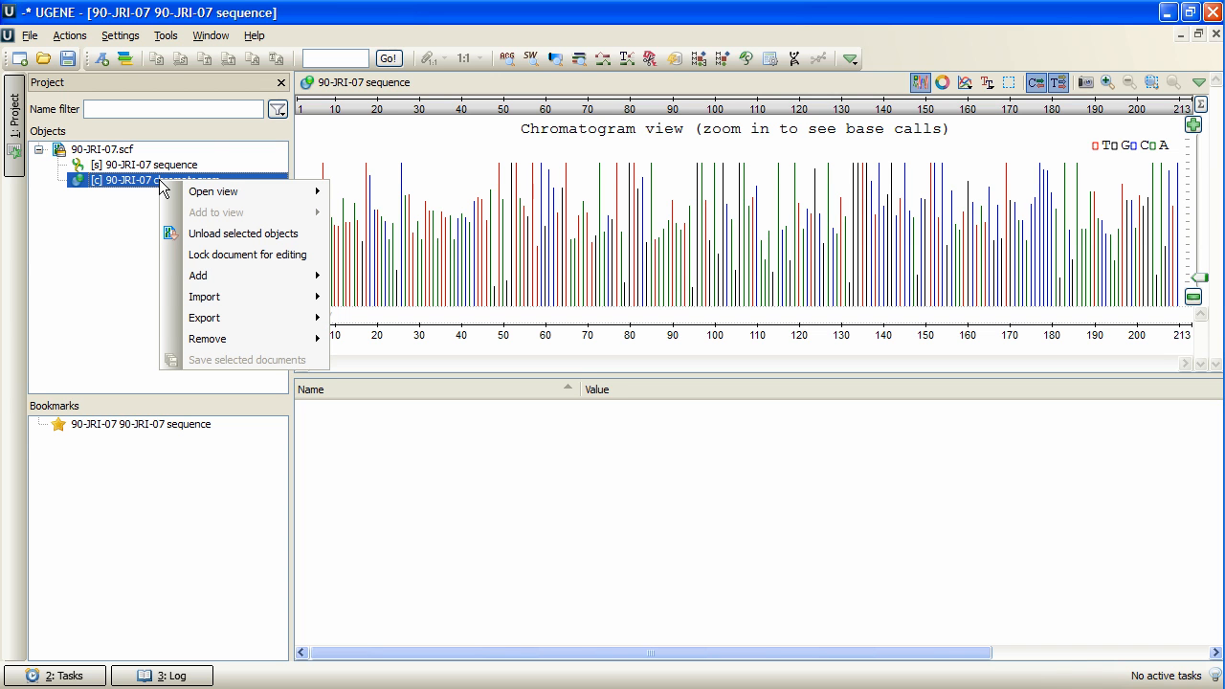
{"action": "mouse_move", "coordinate": [308, 322]}
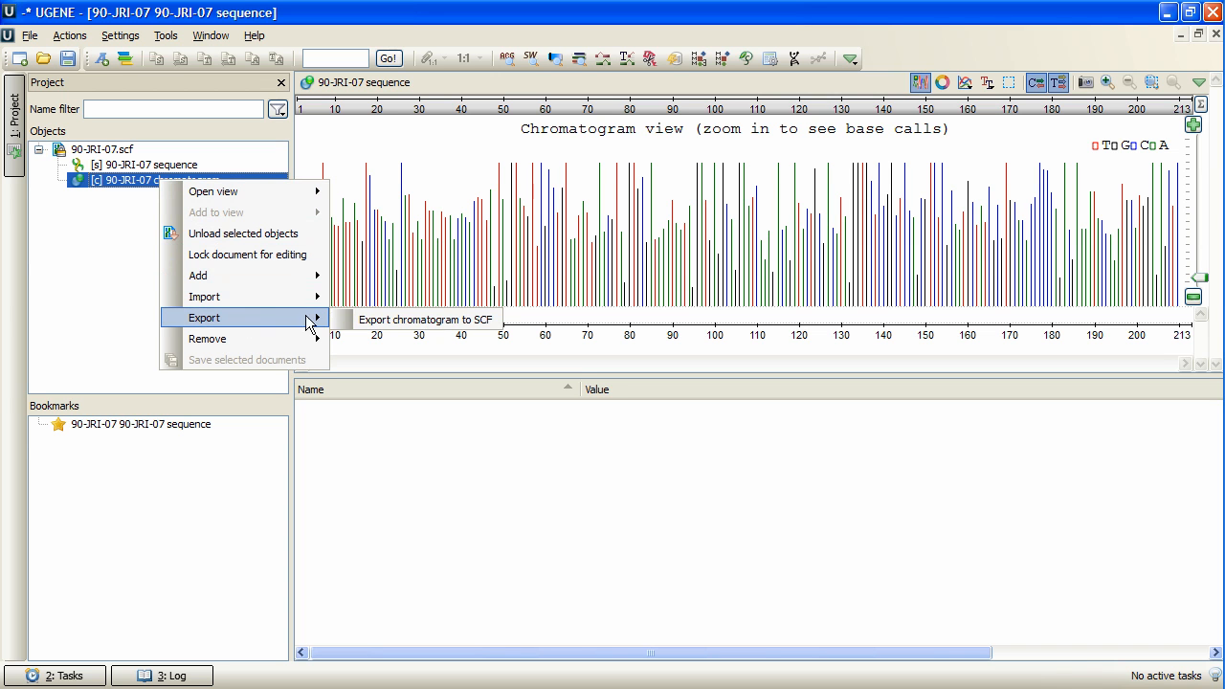
{"action": "left_click", "coordinate": [454, 325]}
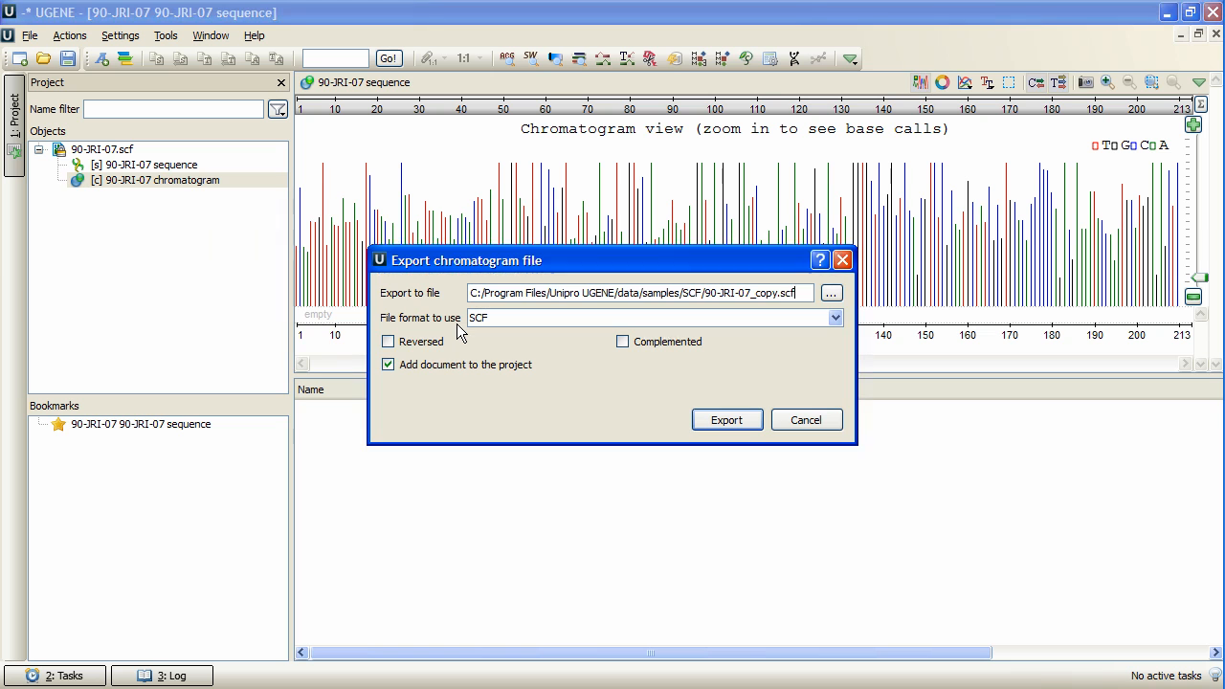
{"action": "left_click", "coordinate": [387, 343]}
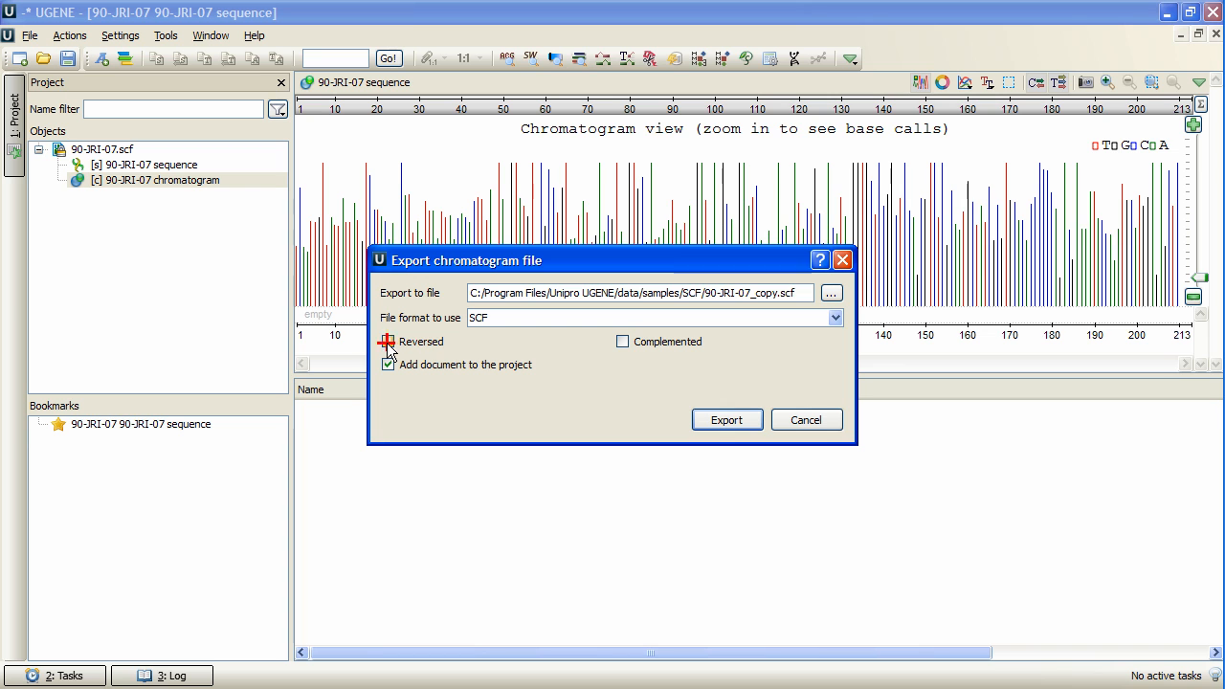
{"action": "left_click", "coordinate": [622, 341]}
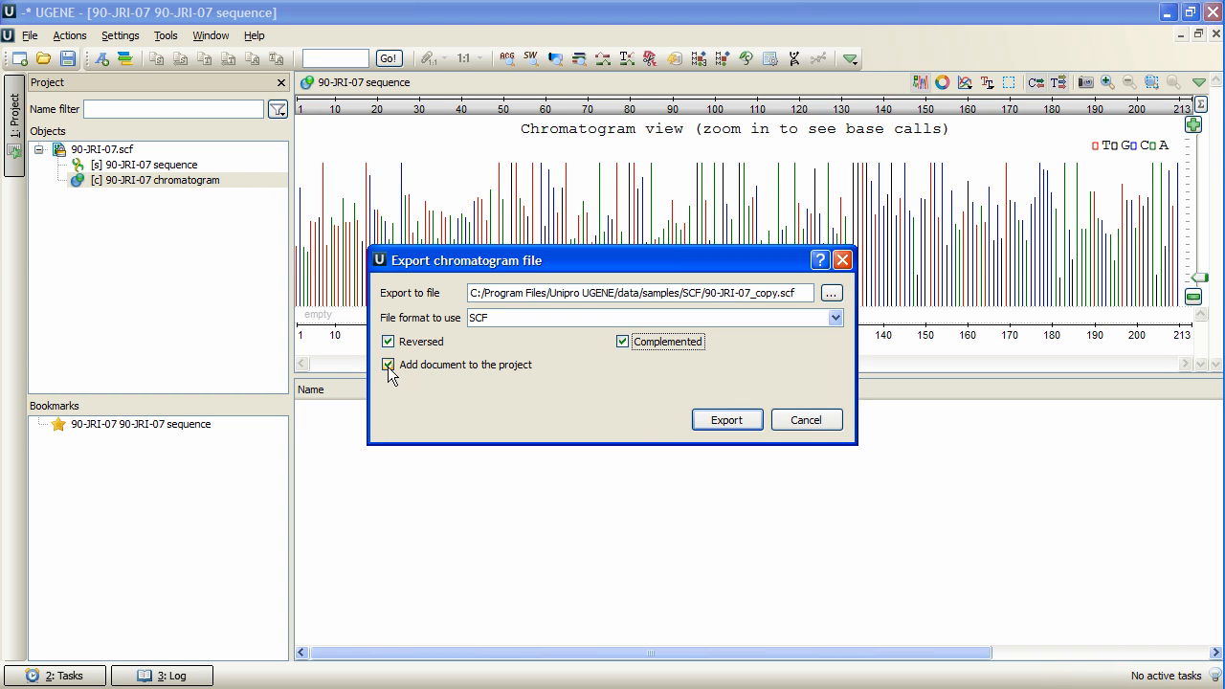
{"action": "left_click", "coordinate": [725, 419]}
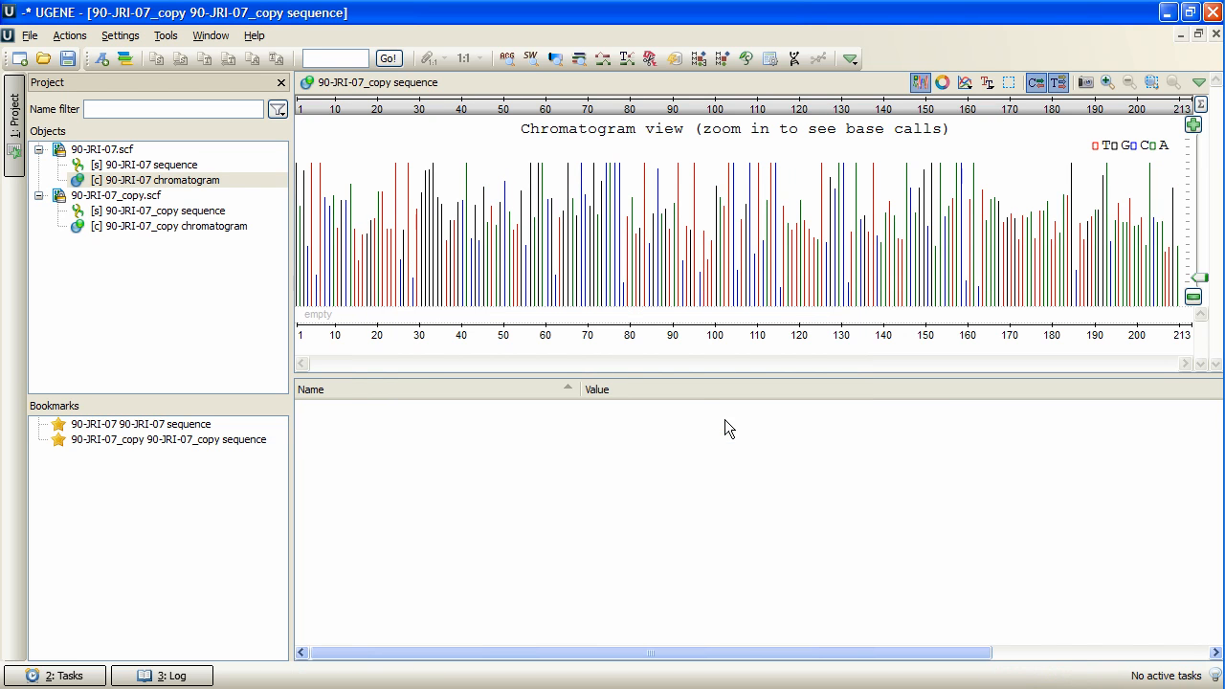
Add the original 90-JRI-07 sequence to the view of the 90-JRI-07_copy sequence.
{"action": "left_click", "coordinate": [228, 181]}
{"action": "left_click", "coordinate": [225, 227]}
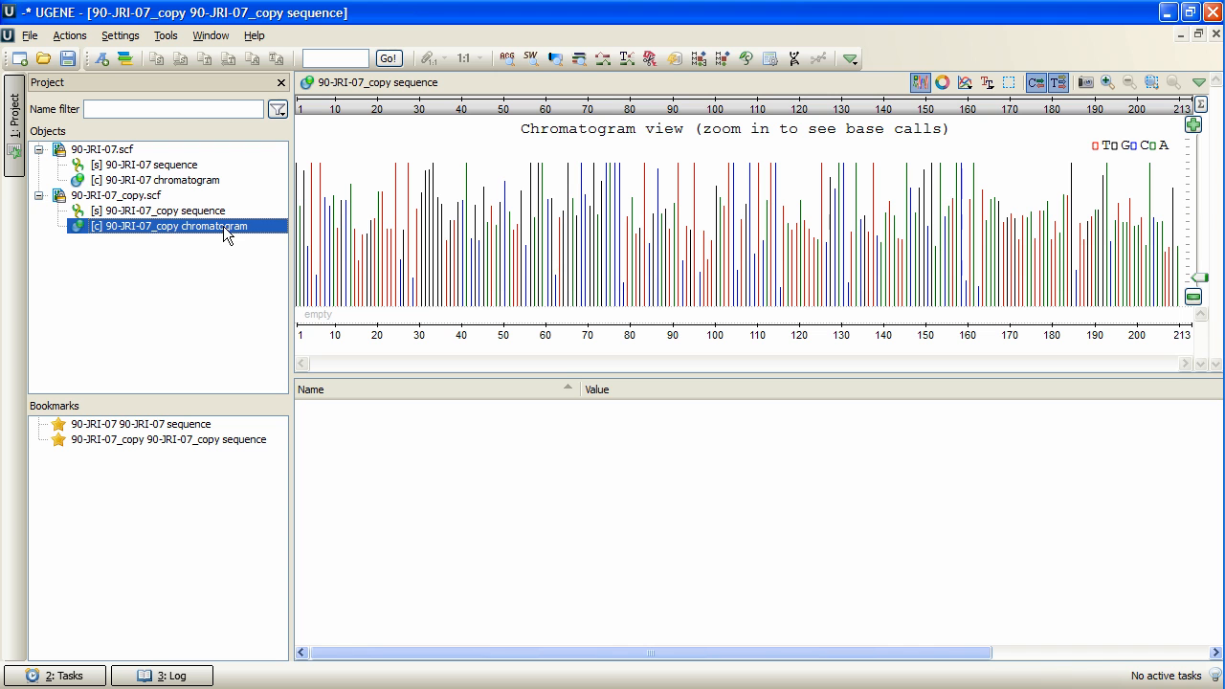
{"action": "left_click", "coordinate": [166, 167]}
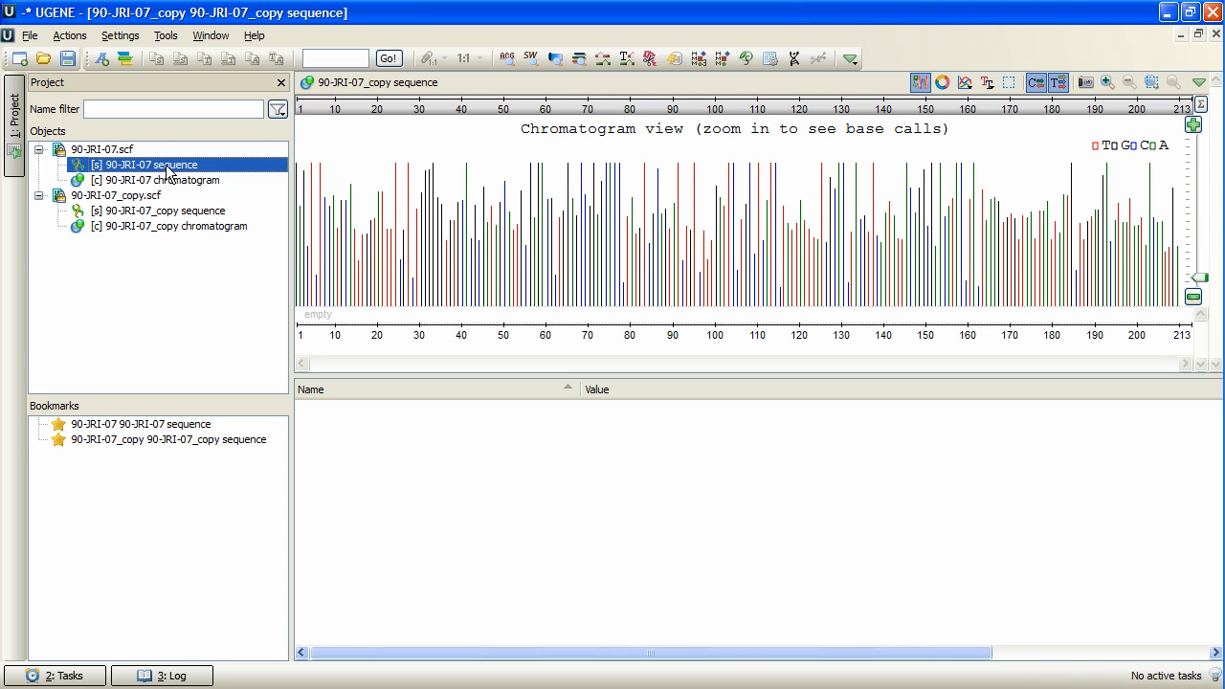
{"action": "left_click_drag", "start_coordinate": [167, 170], "coordinate": [499, 246]}
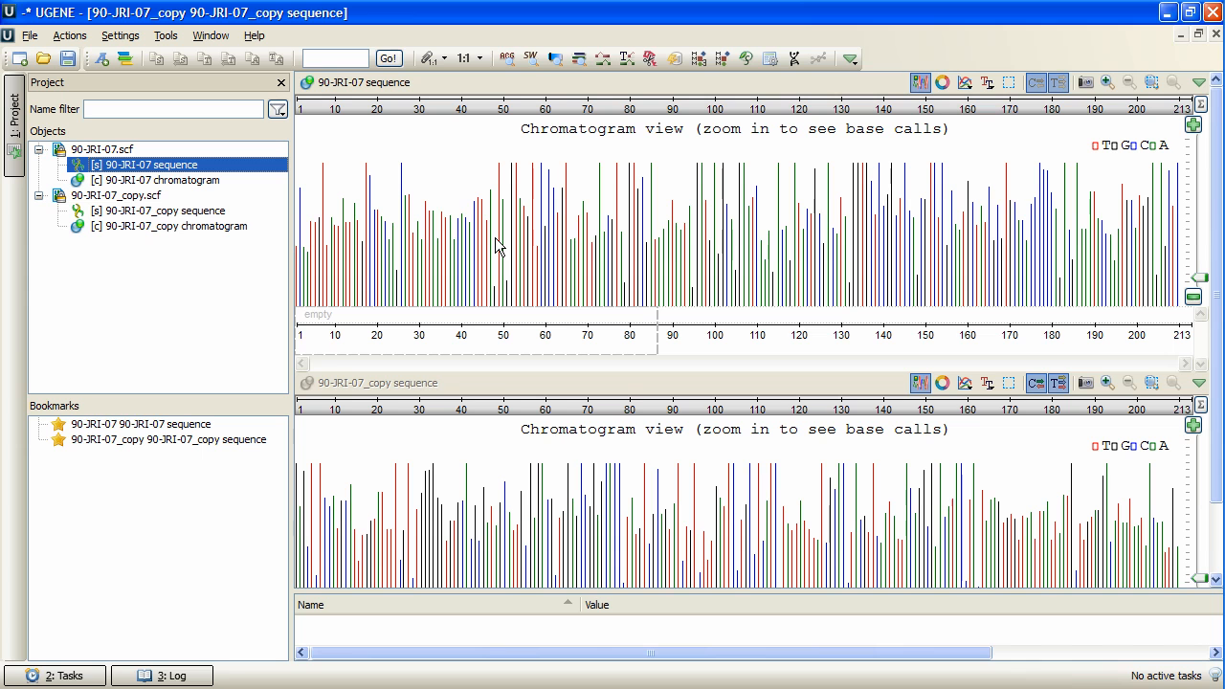
Lock the scales of the original and copied sequence views to compare their chromatograms together.
{"action": "left_click", "coordinate": [429, 61]}
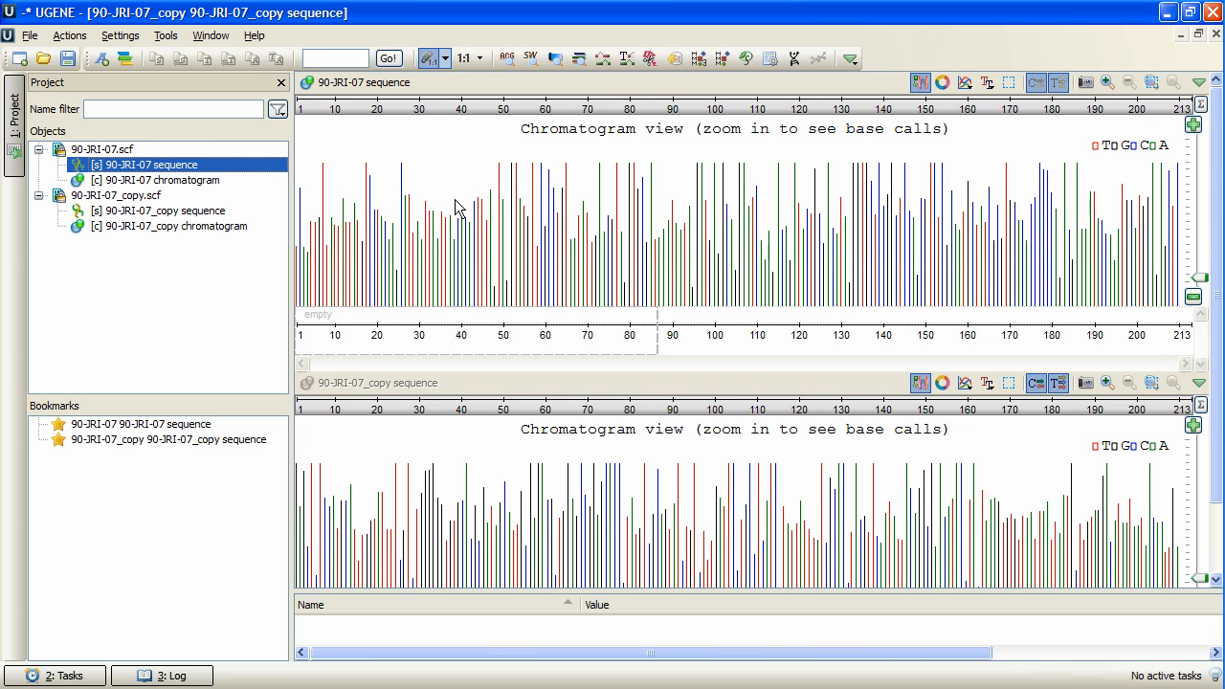
{"action": "left_click_drag", "start_coordinate": [458, 208], "coordinate": [737, 235]}
{"action": "left_click_drag", "start_coordinate": [609, 229], "coordinate": [458, 247]}
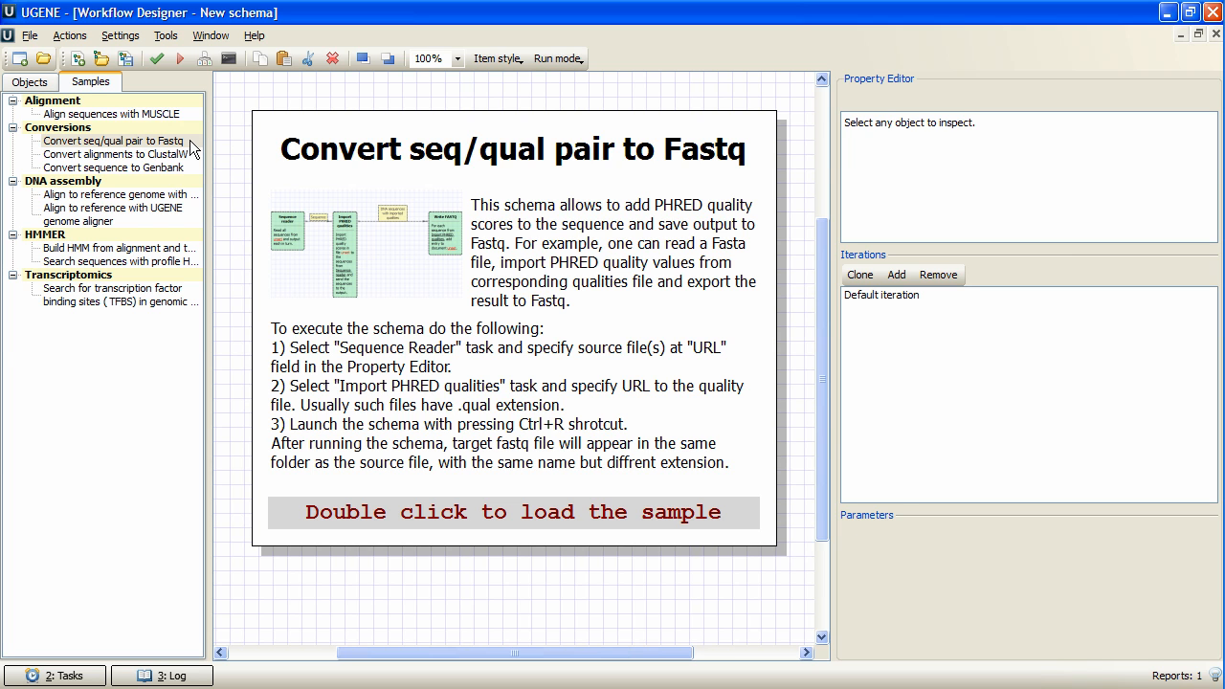
Load the sample workflow schema "Convert seq/qual pair to Fastq" into the Workflow Designer.
{"action": "left_click", "coordinate": [192, 148]}
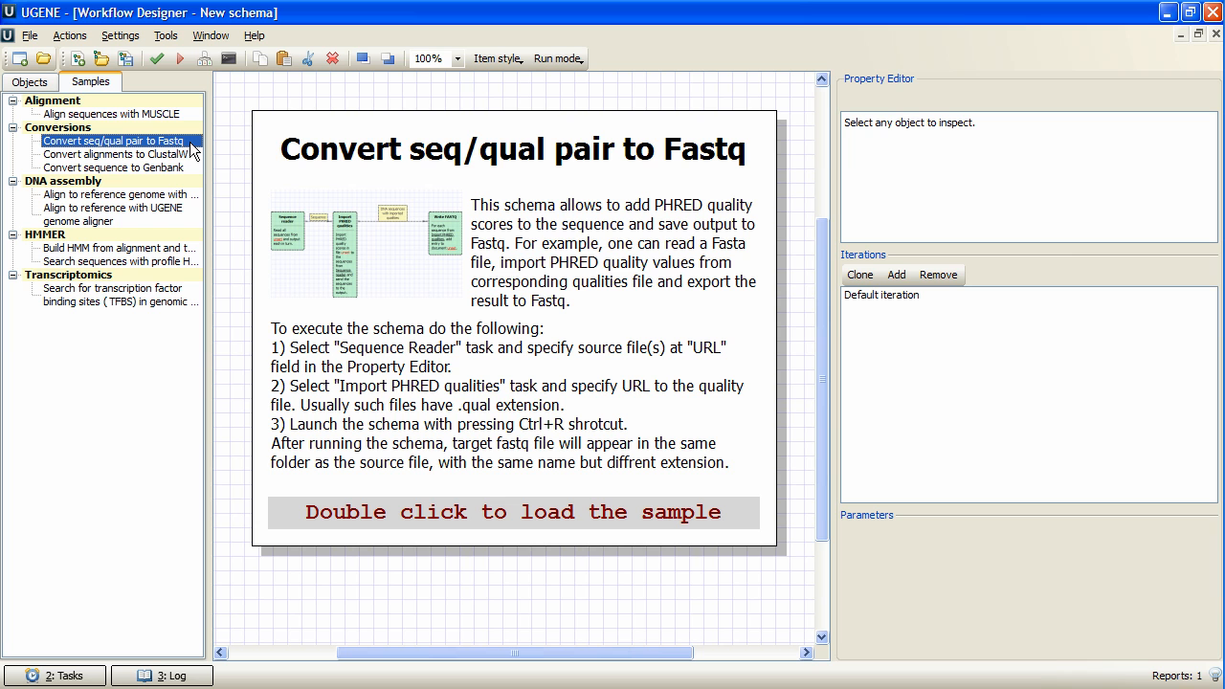
{"action": "double_click", "coordinate": [191, 143]}
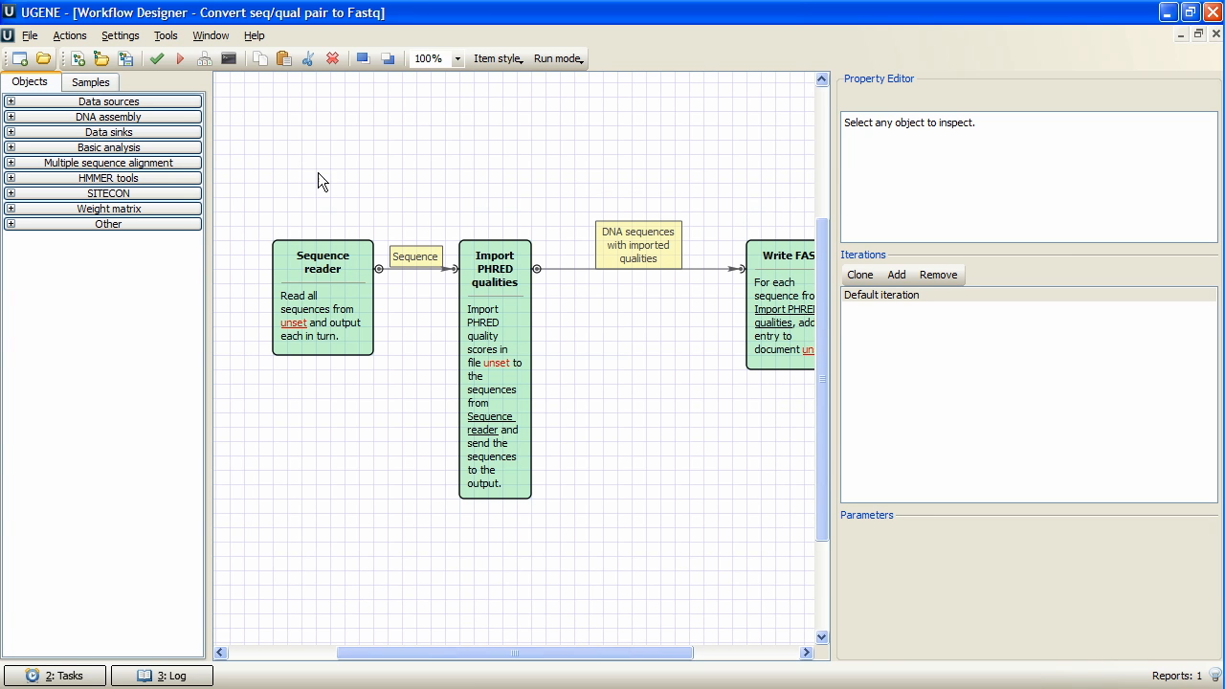
Set the Sequence reader's input file to slx.fa from the FASTA samples folder.
{"action": "left_click", "coordinate": [344, 272]}
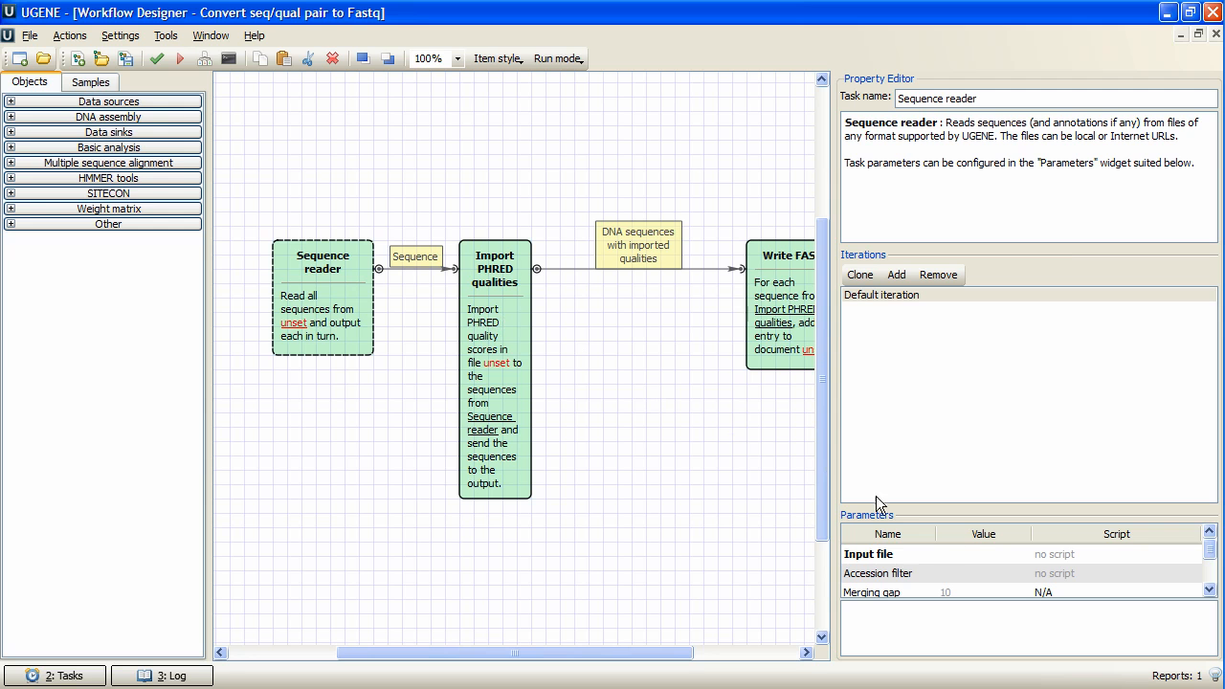
{"action": "left_click", "coordinate": [991, 557]}
{"action": "left_click", "coordinate": [1019, 554]}
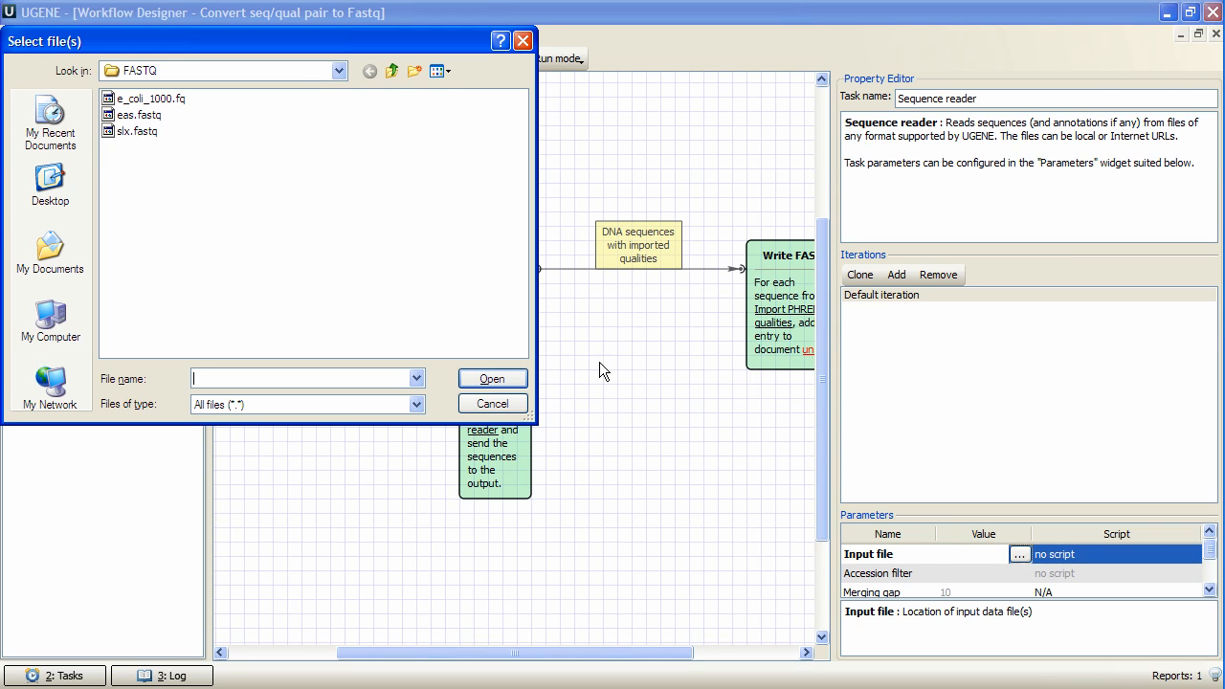
{"action": "left_click", "coordinate": [393, 71]}
{"action": "left_click", "coordinate": [122, 149]}
{"action": "double_click", "coordinate": [122, 149]}
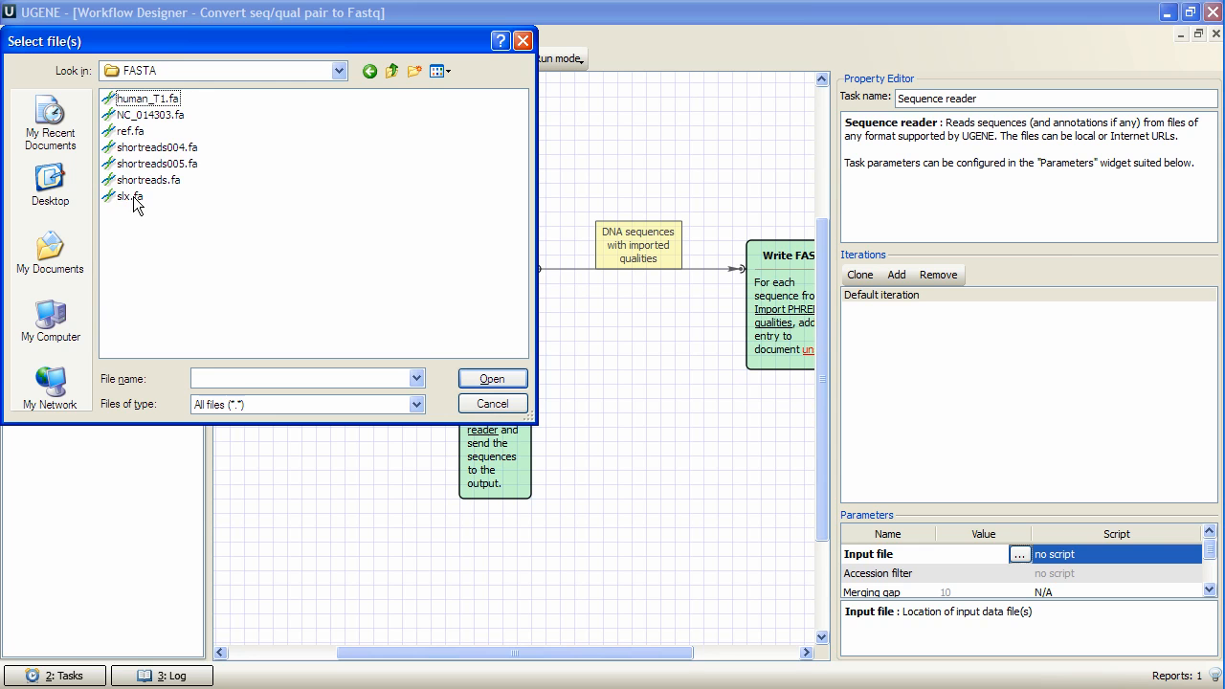
{"action": "left_click", "coordinate": [132, 197]}
{"action": "left_click", "coordinate": [488, 381]}
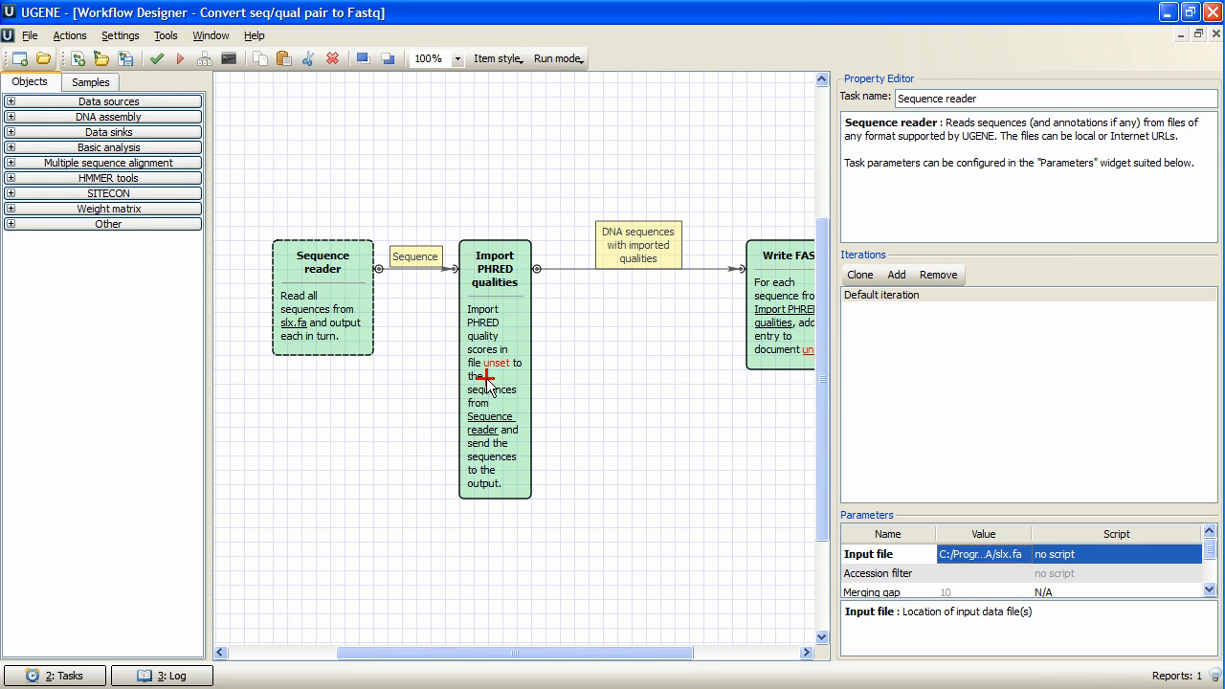
Set the PHRED input of the Import PHRED qualities task to slx.qual from the Qual samples folder.
{"action": "left_click", "coordinate": [488, 383]}
{"action": "left_click", "coordinate": [966, 555]}
{"action": "left_click", "coordinate": [1020, 555]}
{"action": "left_click", "coordinate": [391, 72]}
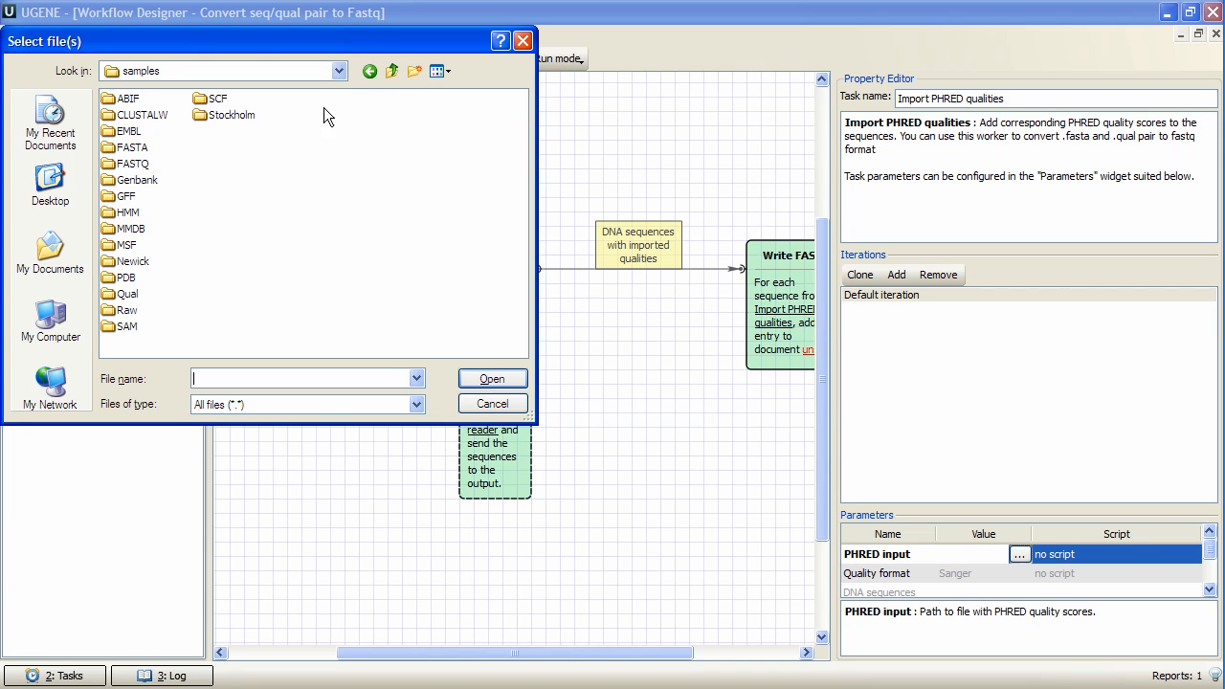
{"action": "double_click", "coordinate": [128, 294]}
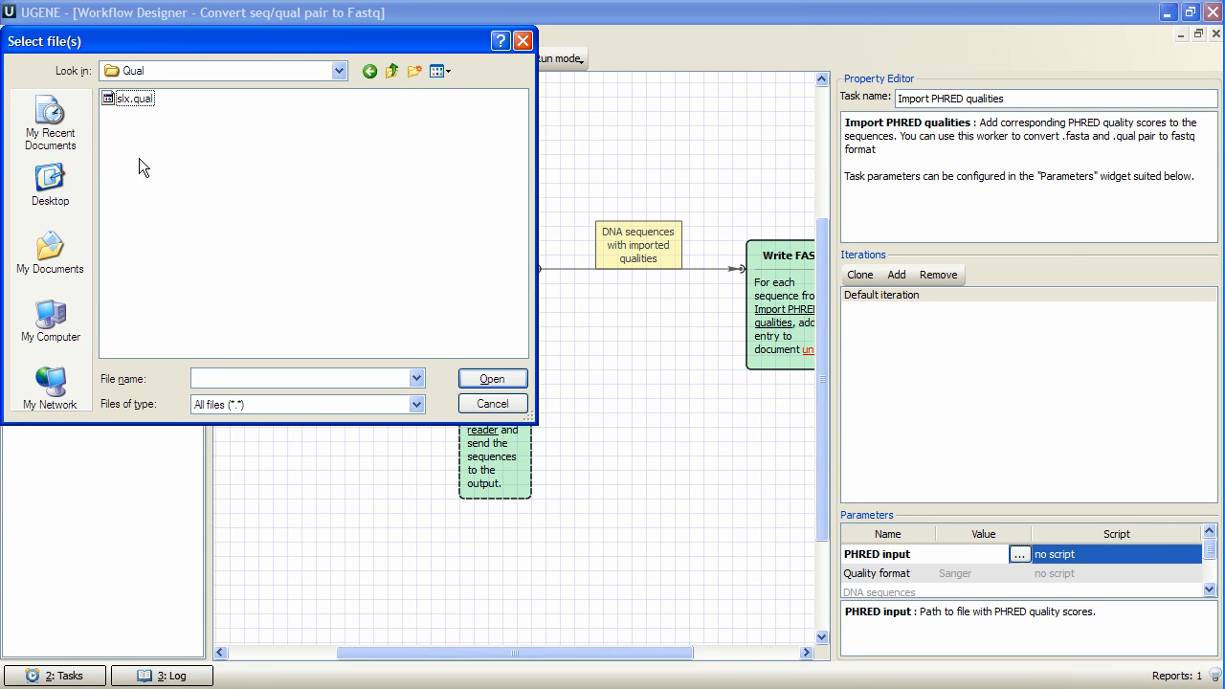
{"action": "left_click", "coordinate": [134, 99]}
{"action": "left_click", "coordinate": [490, 378]}
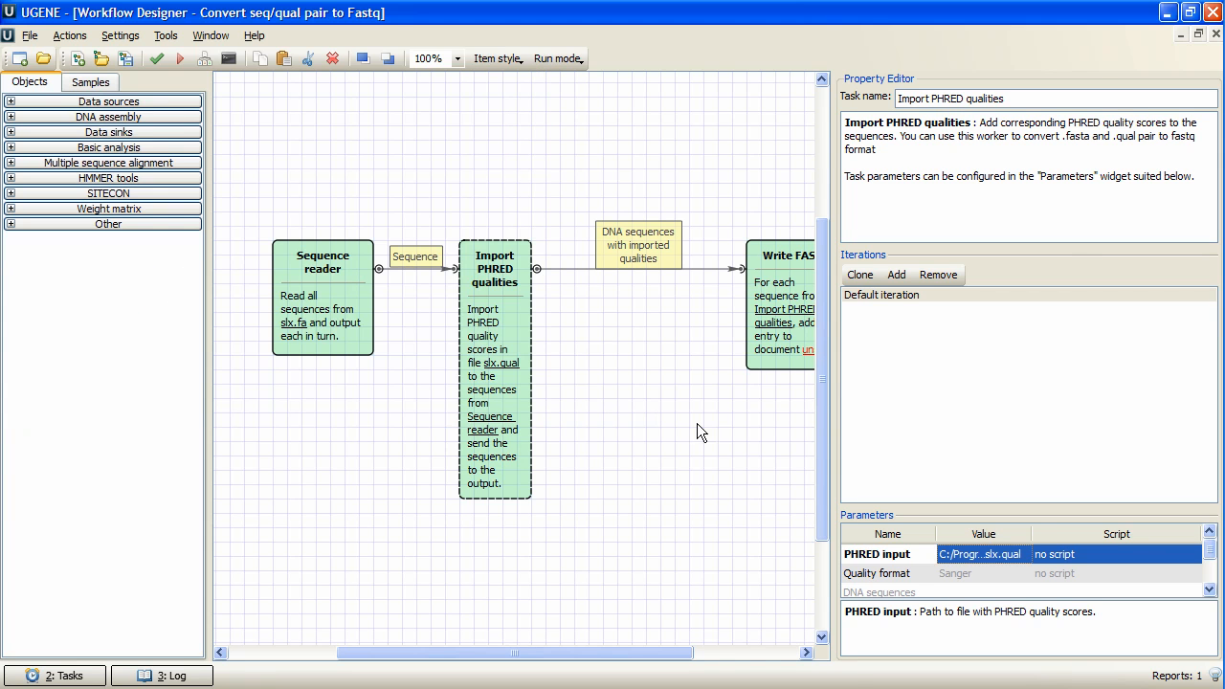
Set the Write FASTQ output file to res.fastq in the FASTQ samples folder and run the workflow.
{"action": "left_click", "coordinate": [761, 277]}
{"action": "left_click", "coordinate": [999, 560]}
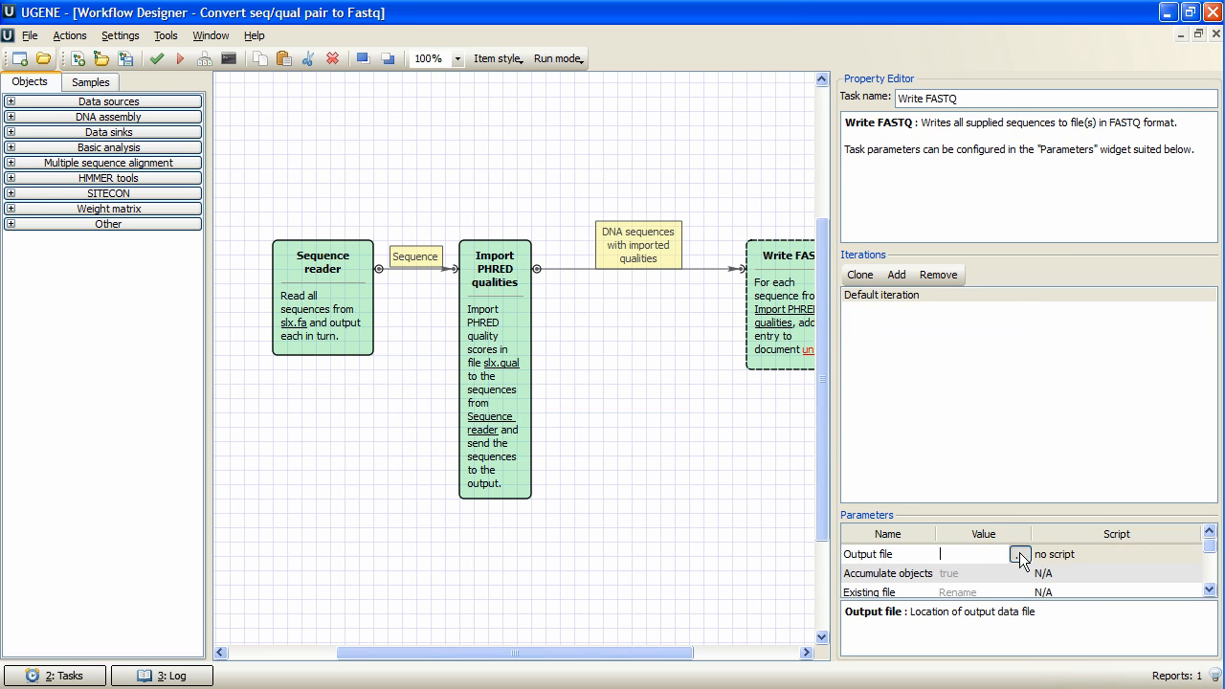
{"action": "left_click", "coordinate": [1019, 554]}
{"action": "left_click", "coordinate": [393, 73]}
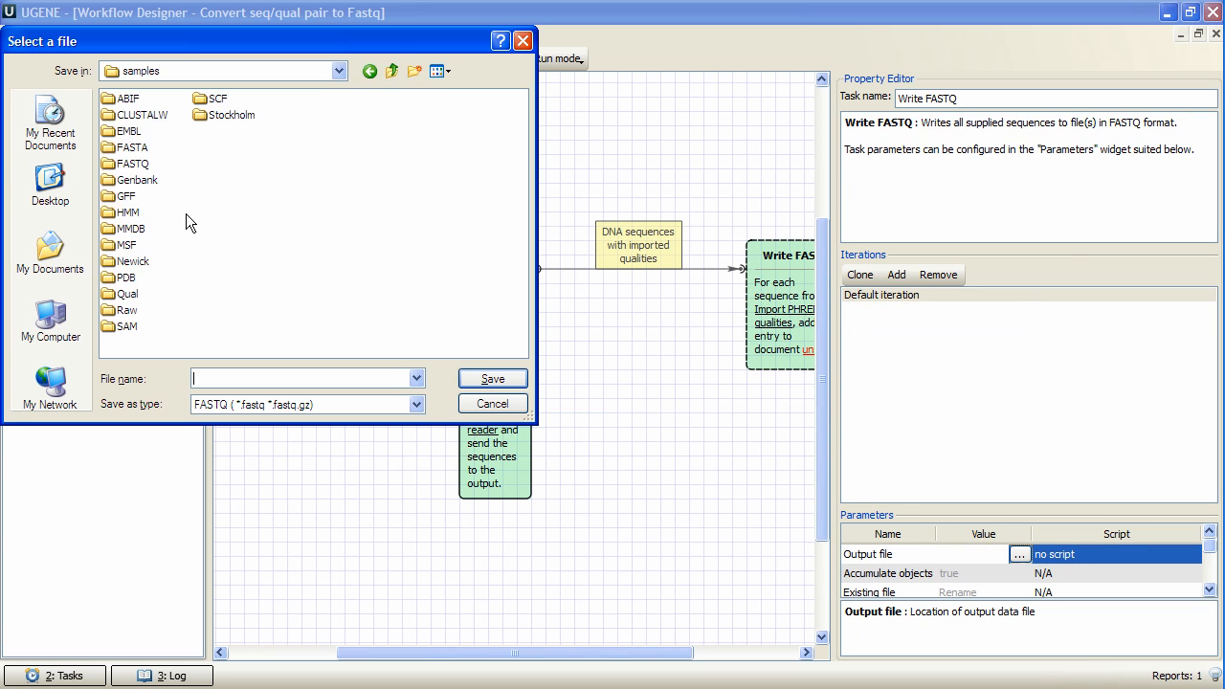
{"action": "double_click", "coordinate": [130, 165]}
{"action": "left_click", "coordinate": [236, 378]}
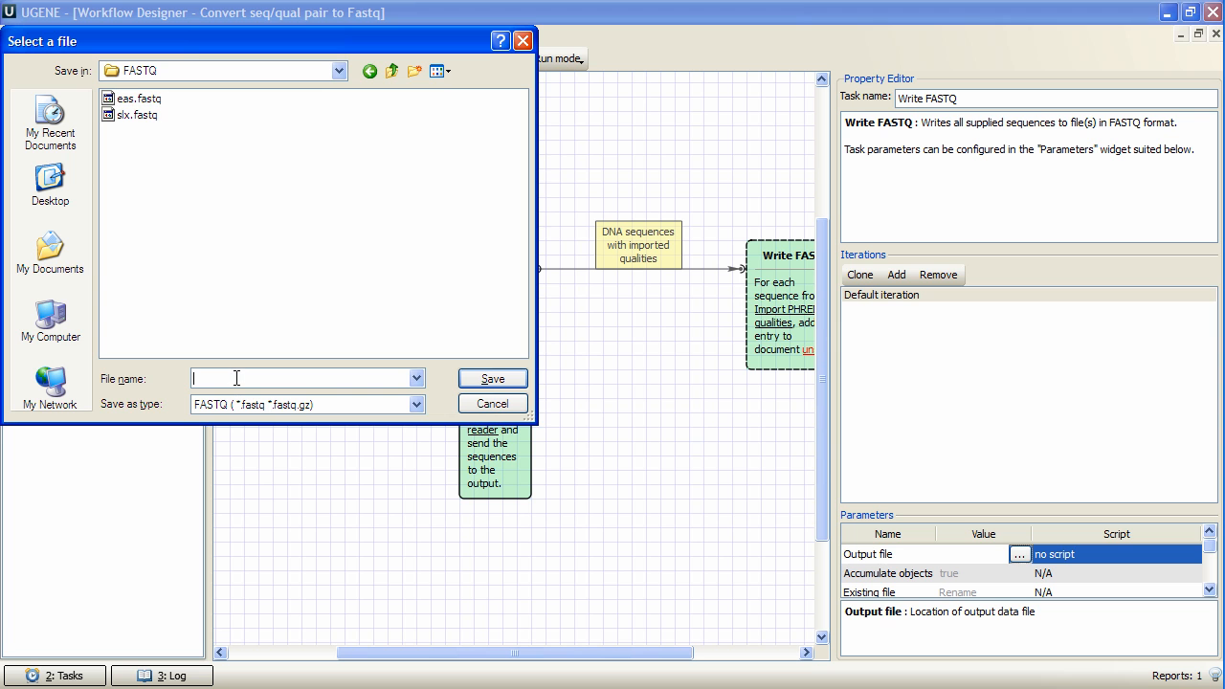
{"action": "type", "text": "res"}
{"action": "key", "text": "Return"}
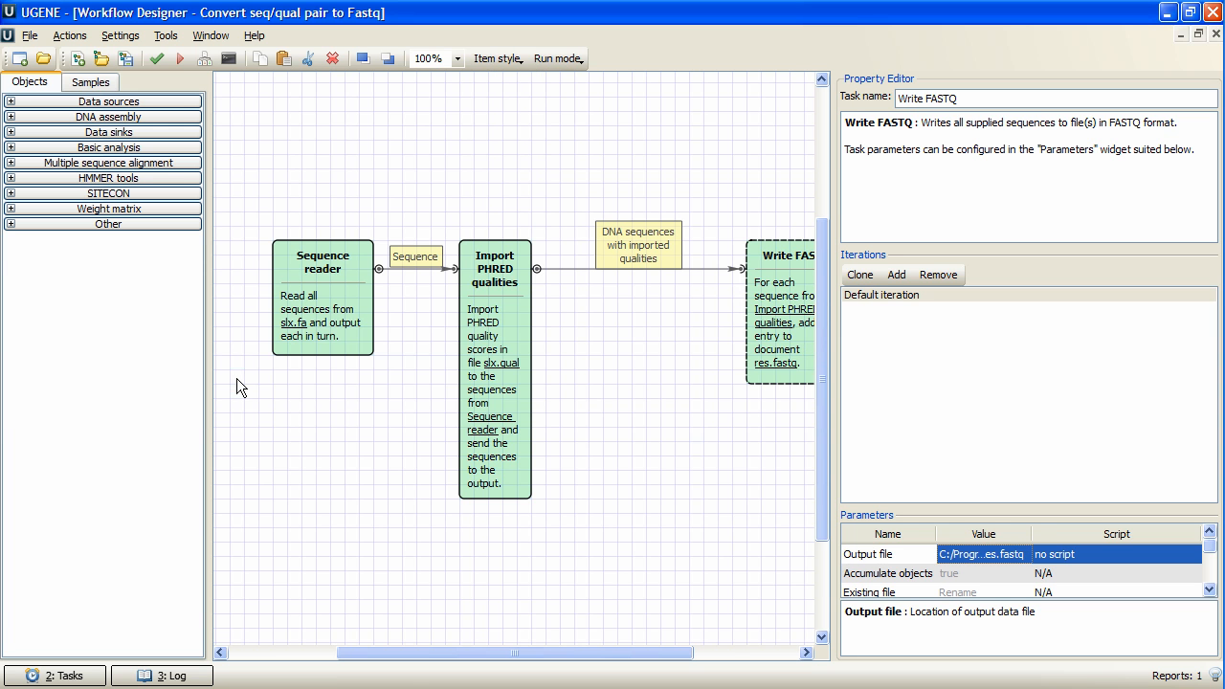
{"action": "left_click", "coordinate": [173, 54]}
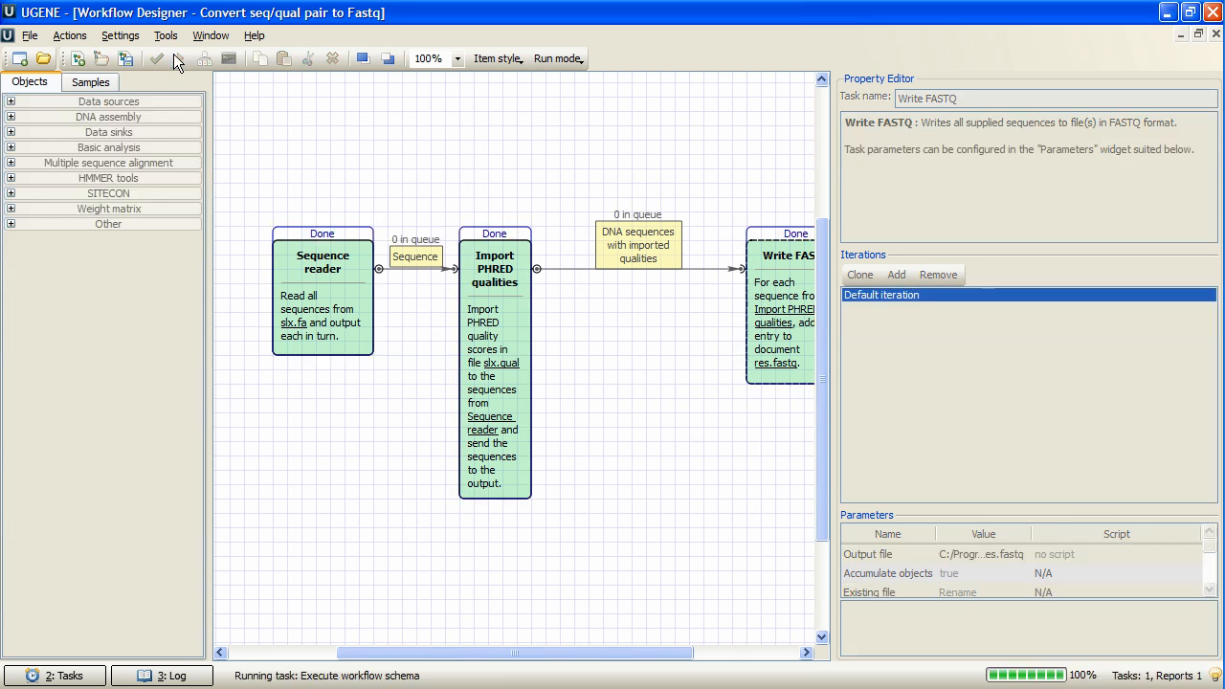
Switch to Far Manager and run "ugene join-quality --in=FASTA\slx.fa --quality=Qual\slx.qual --out=res.fastq" in the samples folder.
{"action": "left_click", "coordinate": [1166, 11]}
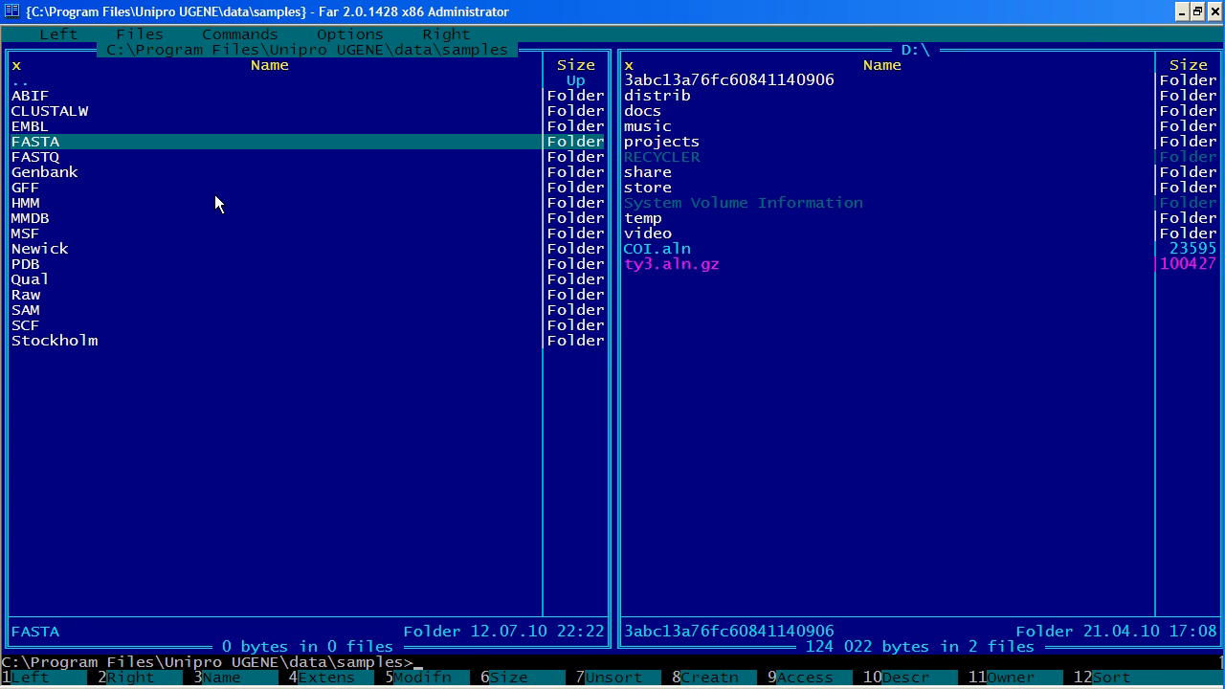
{"action": "key", "text": "ctrl+o"}
{"action": "type", "text": "ugene join-quality --in=FAST"}
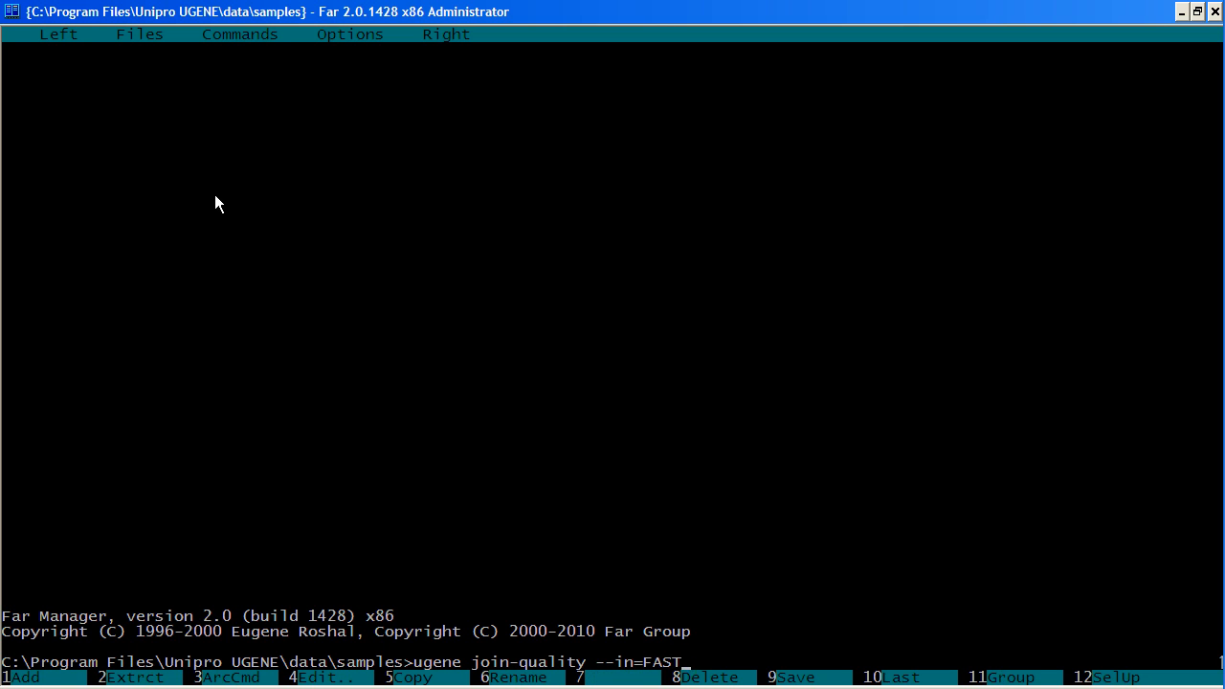
{"action": "type", "text": "A\\slx.fa --quality"}
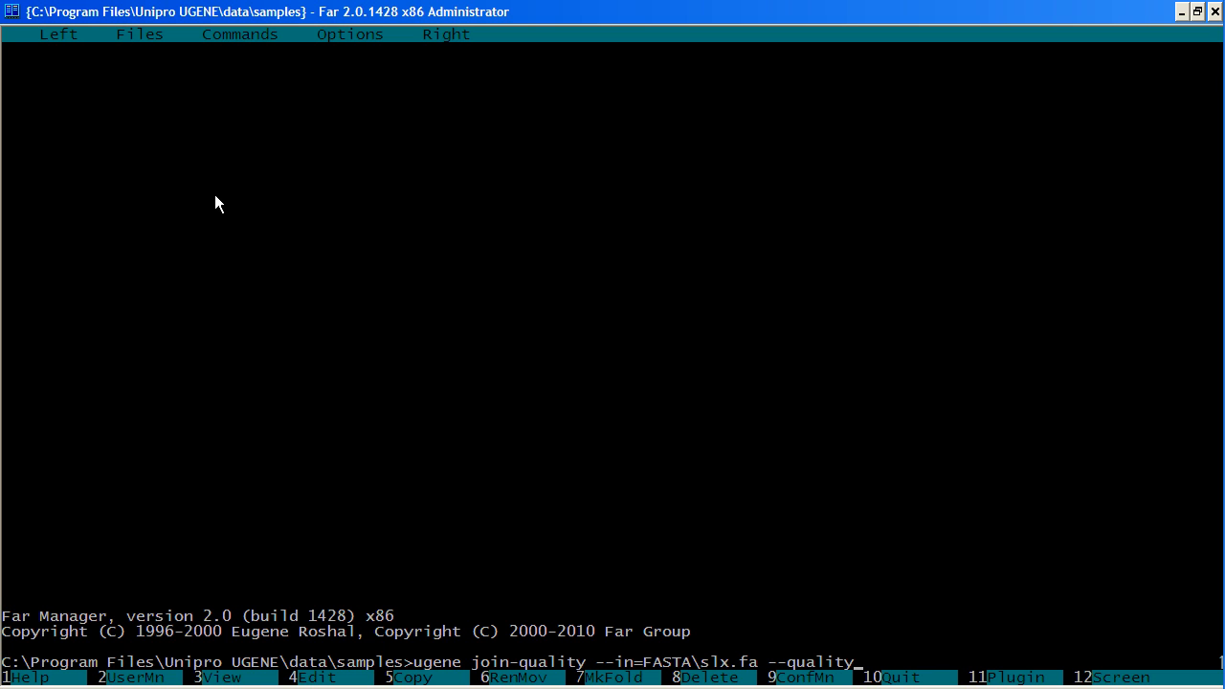
{"action": "type", "text": "="}
{"action": "key", "text": "shift"}
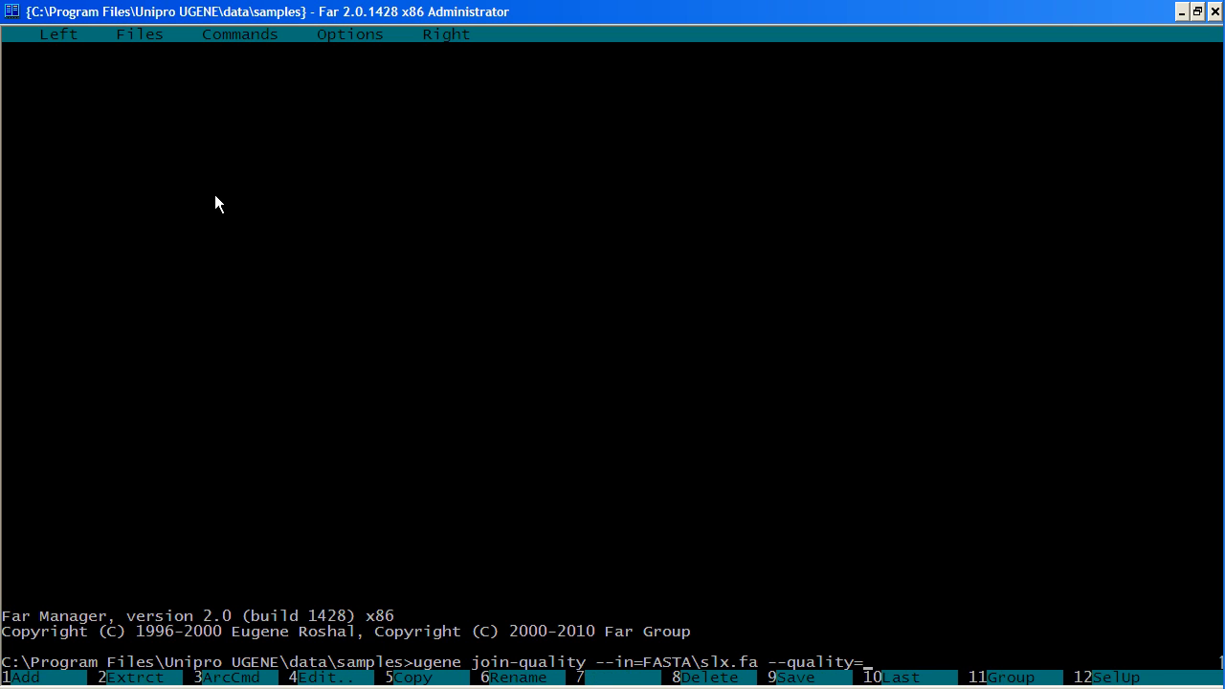
{"action": "type", "text": "Qual"}
{"action": "key", "text": "BackSpace"}
{"action": "key", "text": "BackSpace"}
{"action": "type", "text": "al"}
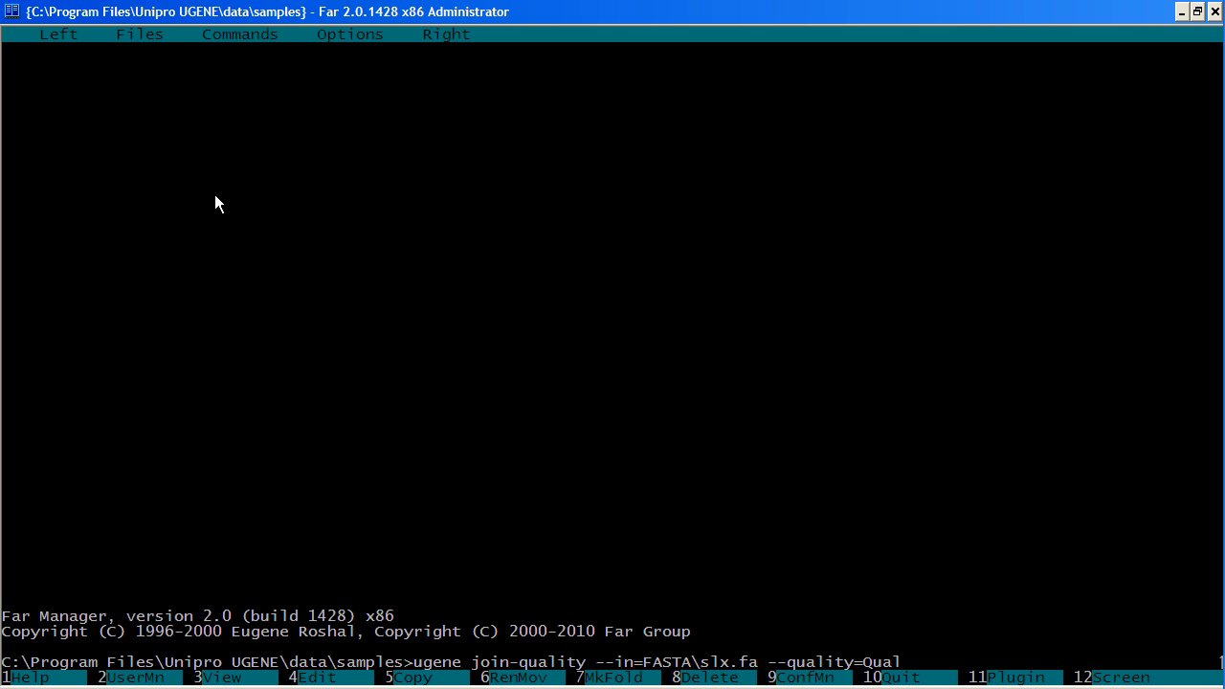
{"action": "type", "text": "\\slx.qual --out=res.fastq"}
{"action": "key", "text": "Return"}
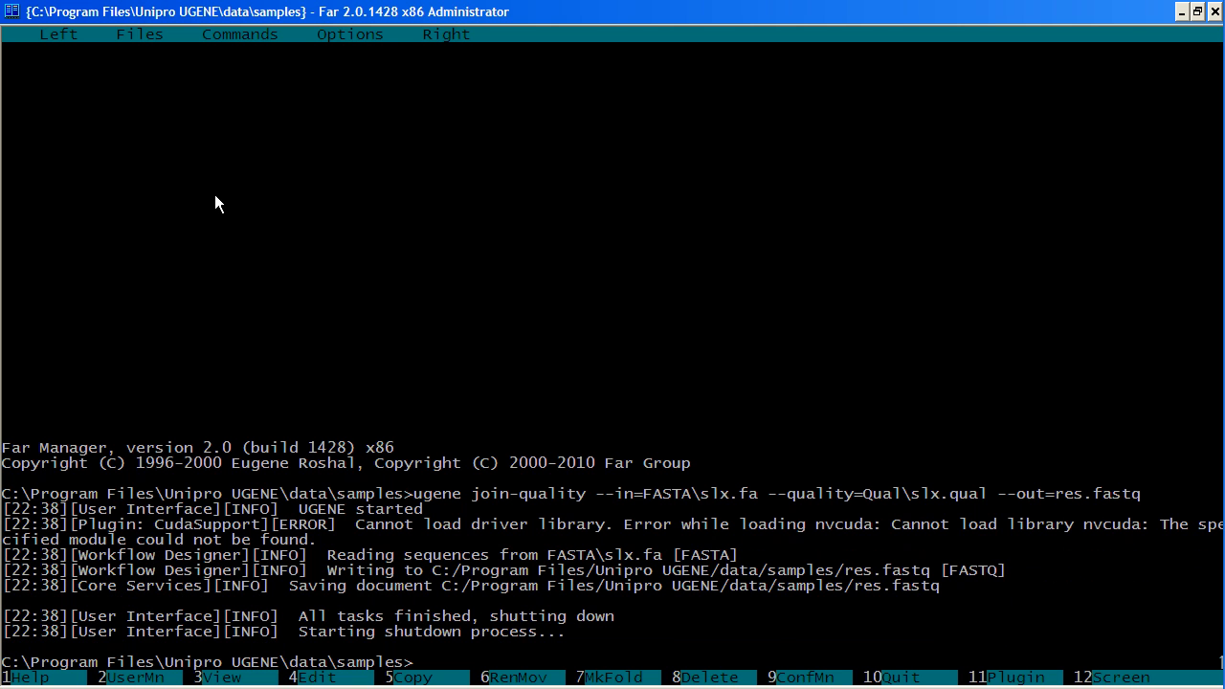
Return to the file listing of the samples folder and view the contents of res.fastq.
{"action": "key", "text": "ctrl+o"}
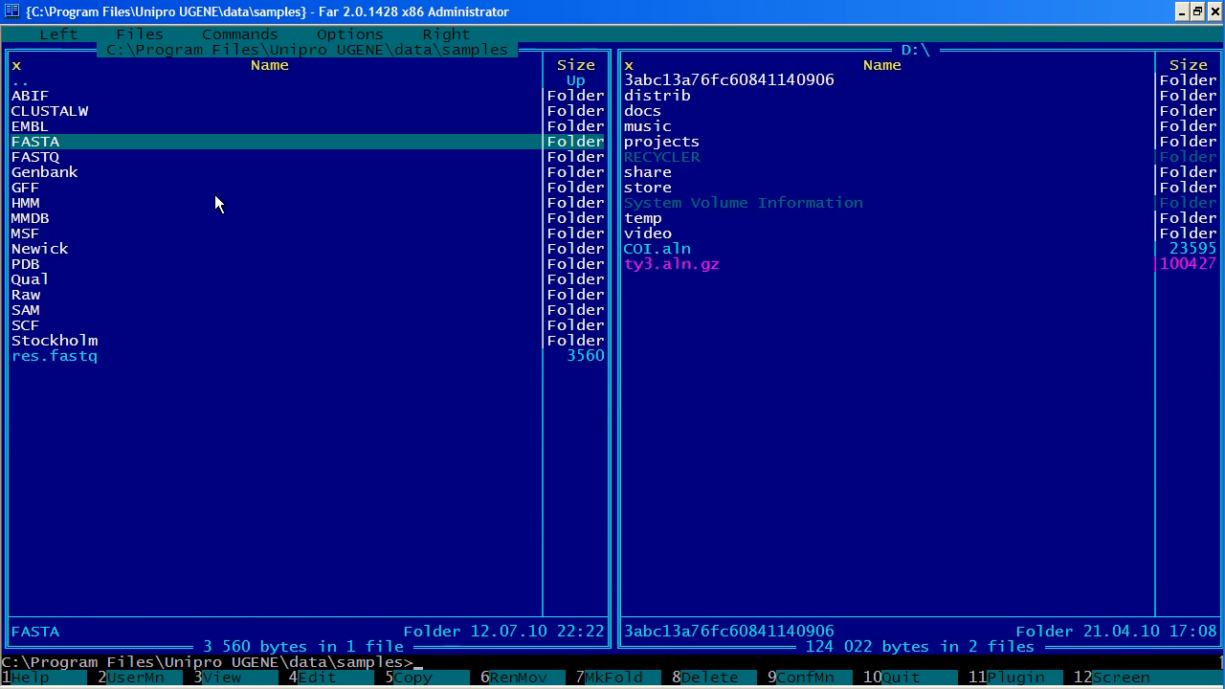
{"action": "key", "text": "End"}
{"action": "key", "text": "F3"}
{"action": "scroll", "coordinate": [214, 202], "scroll_direction": "down", "scroll_amount": 10}
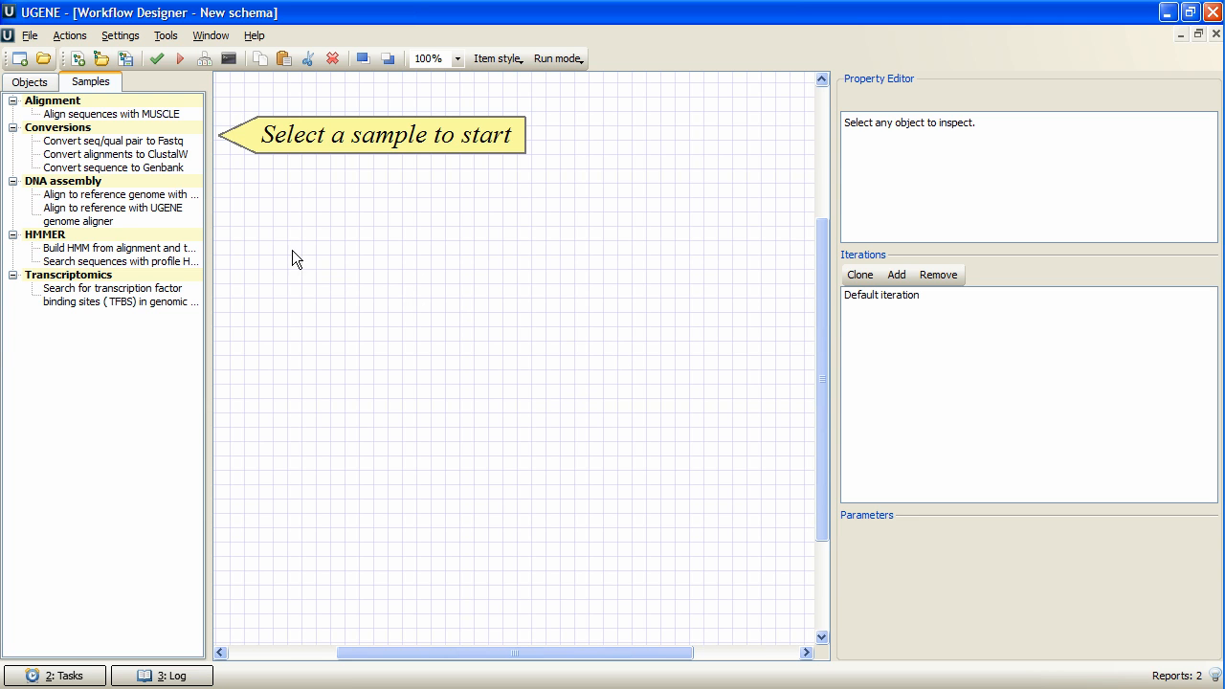
Load the DNA assembly sample "Align to reference with UGENE genome aligner" into the Workflow Designer.
{"action": "left_click", "coordinate": [100, 195]}
{"action": "left_click", "coordinate": [105, 215]}
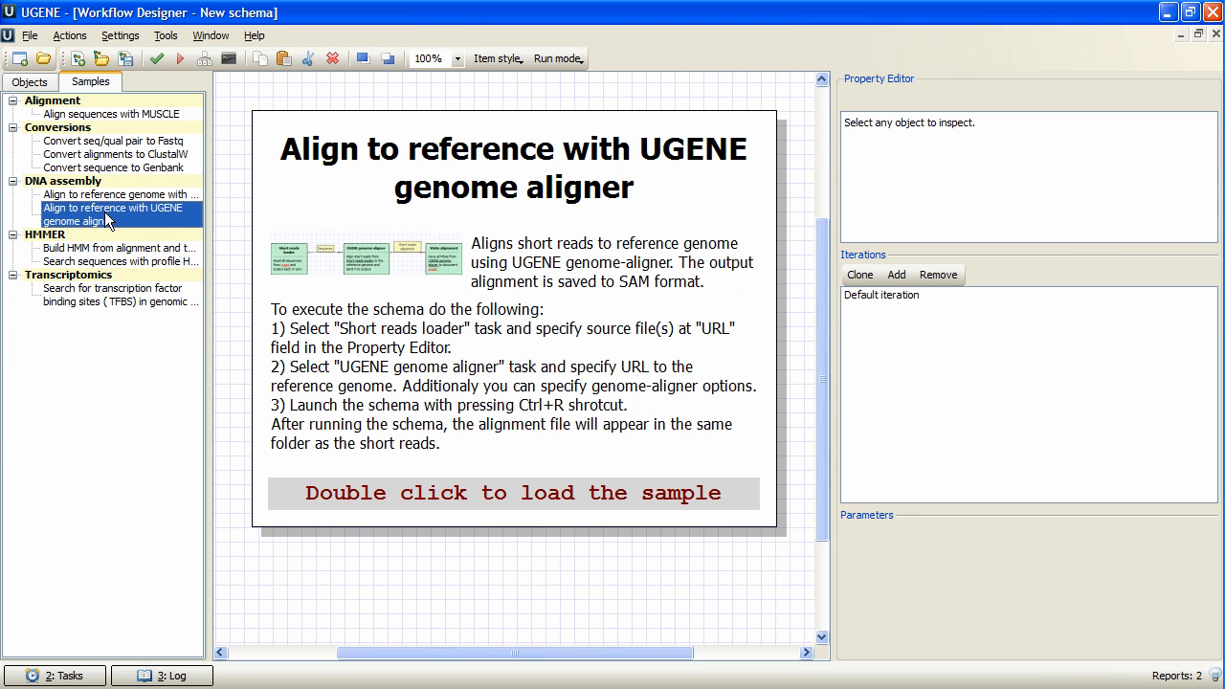
{"action": "double_click", "coordinate": [174, 218]}
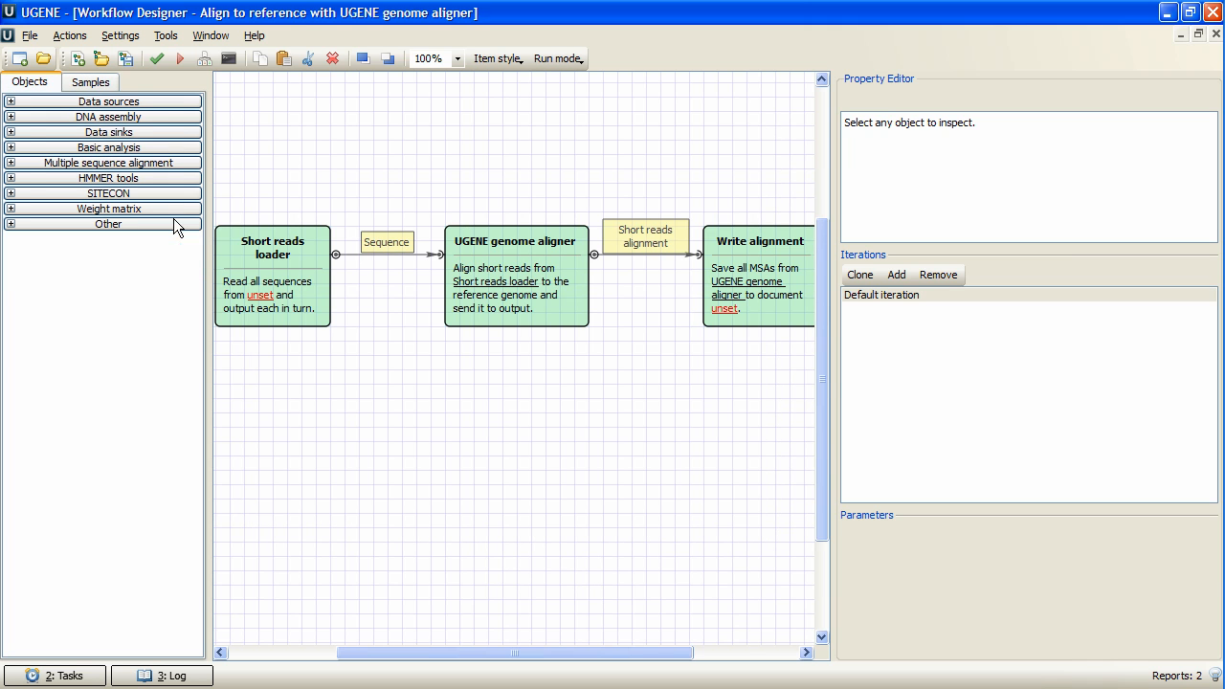
Set the Short reads loader's input file to shortreads005.fa from the FASTA samples folder.
{"action": "left_click", "coordinate": [278, 287]}
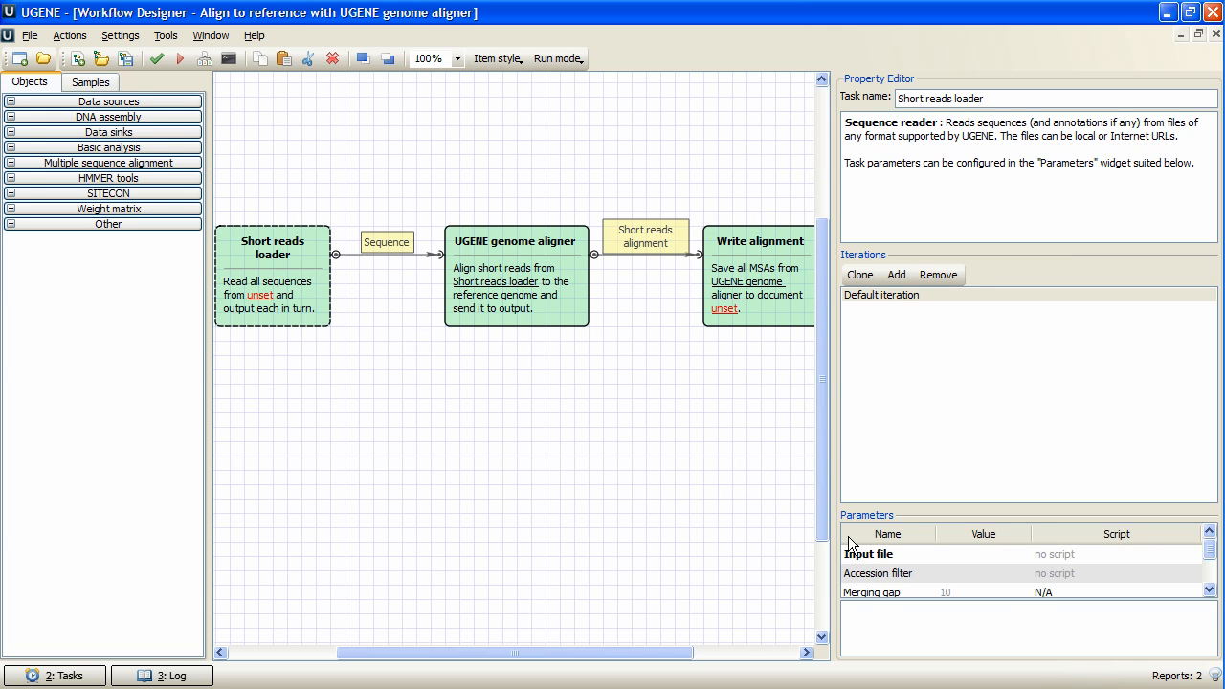
{"action": "left_click", "coordinate": [1003, 554]}
{"action": "left_click", "coordinate": [1019, 554]}
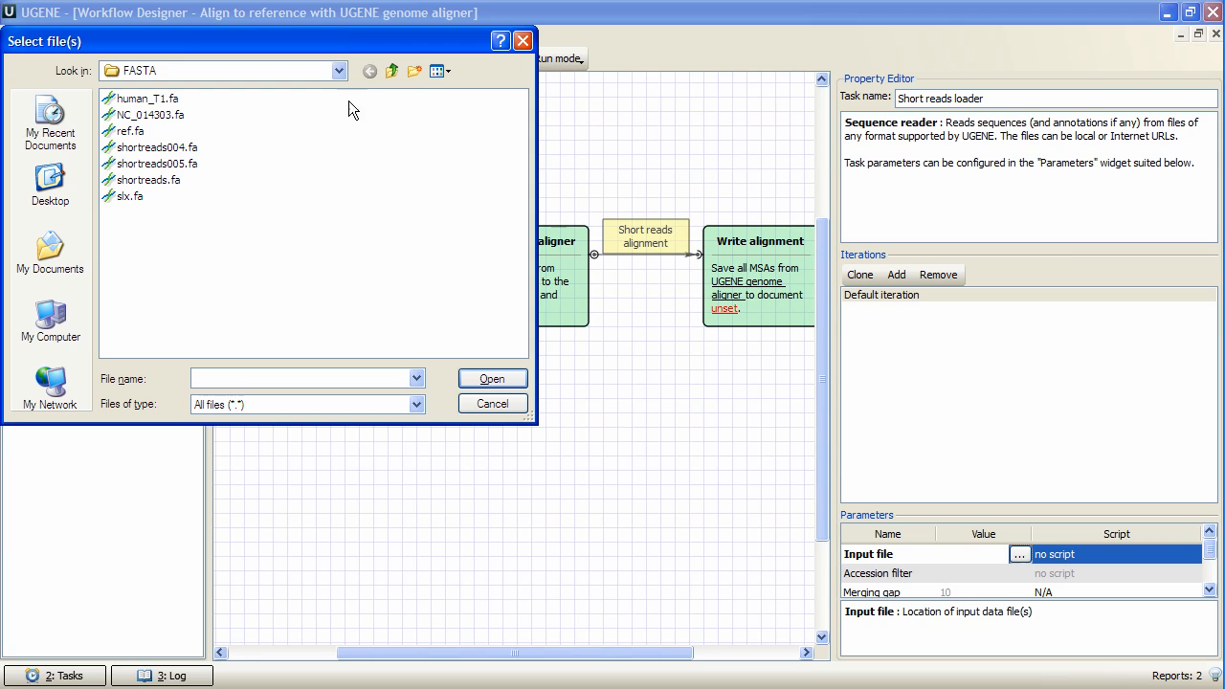
{"action": "left_click", "coordinate": [178, 162]}
{"action": "left_click", "coordinate": [506, 381]}
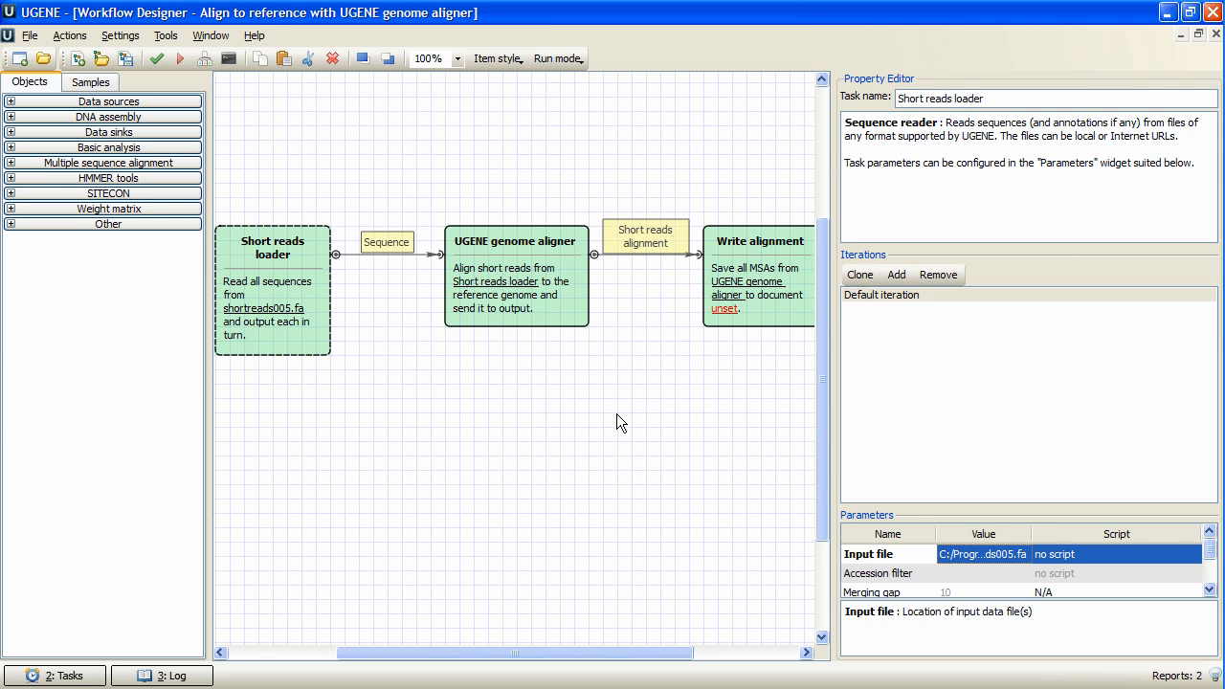
Set the Write alignment output file to res.sam in the samples folder.
{"action": "left_click", "coordinate": [742, 297]}
{"action": "left_click", "coordinate": [979, 575]}
{"action": "left_click", "coordinate": [1020, 575]}
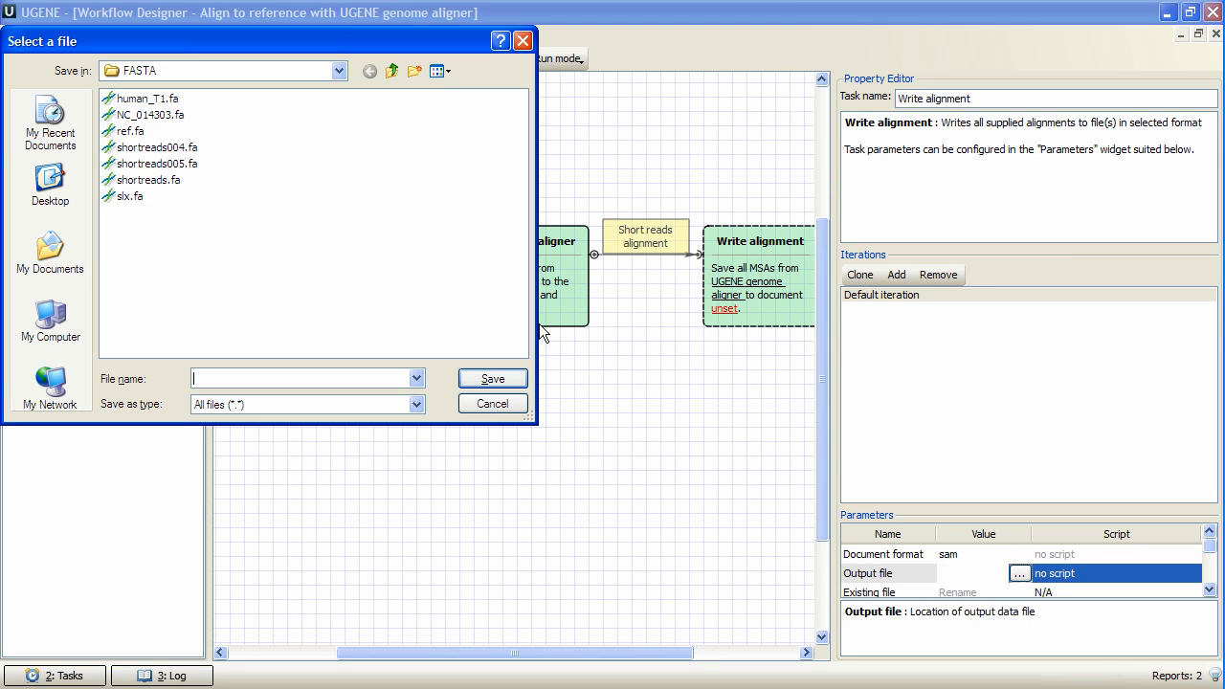
{"action": "left_click", "coordinate": [393, 71]}
{"action": "type", "text": "res.sam"}
{"action": "key", "text": "Return"}
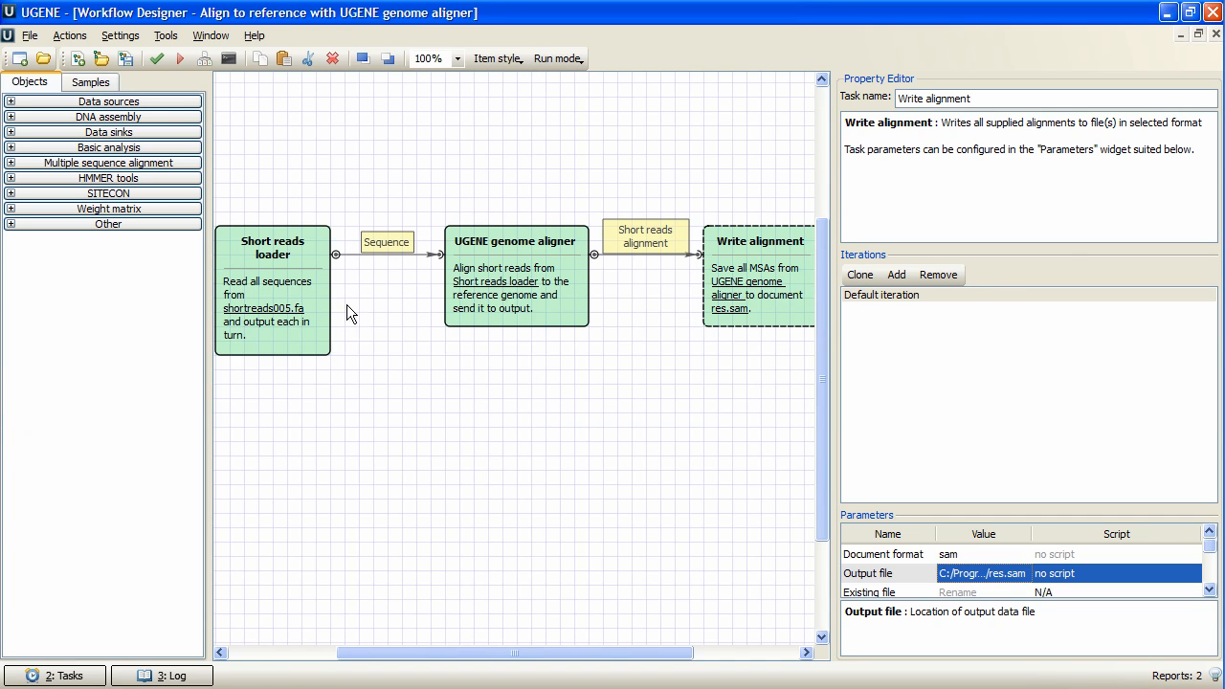
Set the genome aligner's reference to ref.fa from the FASTA samples folder and run the alignment workflow.
{"action": "left_click", "coordinate": [507, 280]}
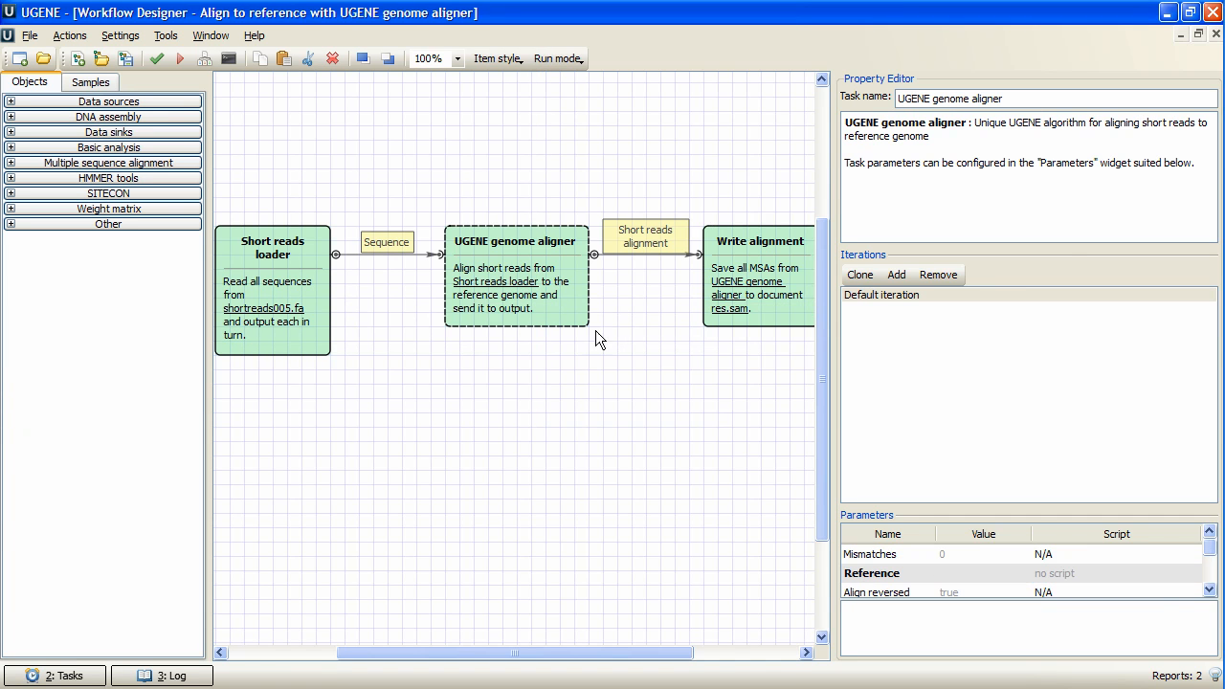
{"action": "left_click", "coordinate": [962, 575]}
{"action": "left_click", "coordinate": [1019, 573]}
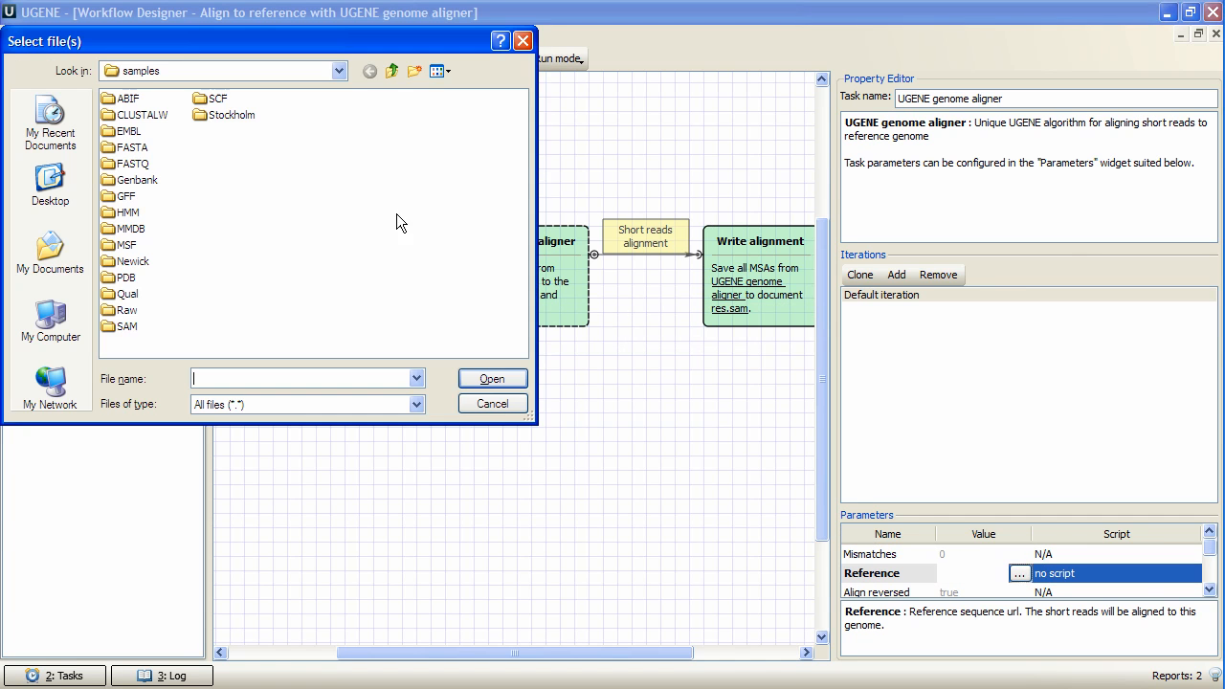
{"action": "double_click", "coordinate": [131, 148]}
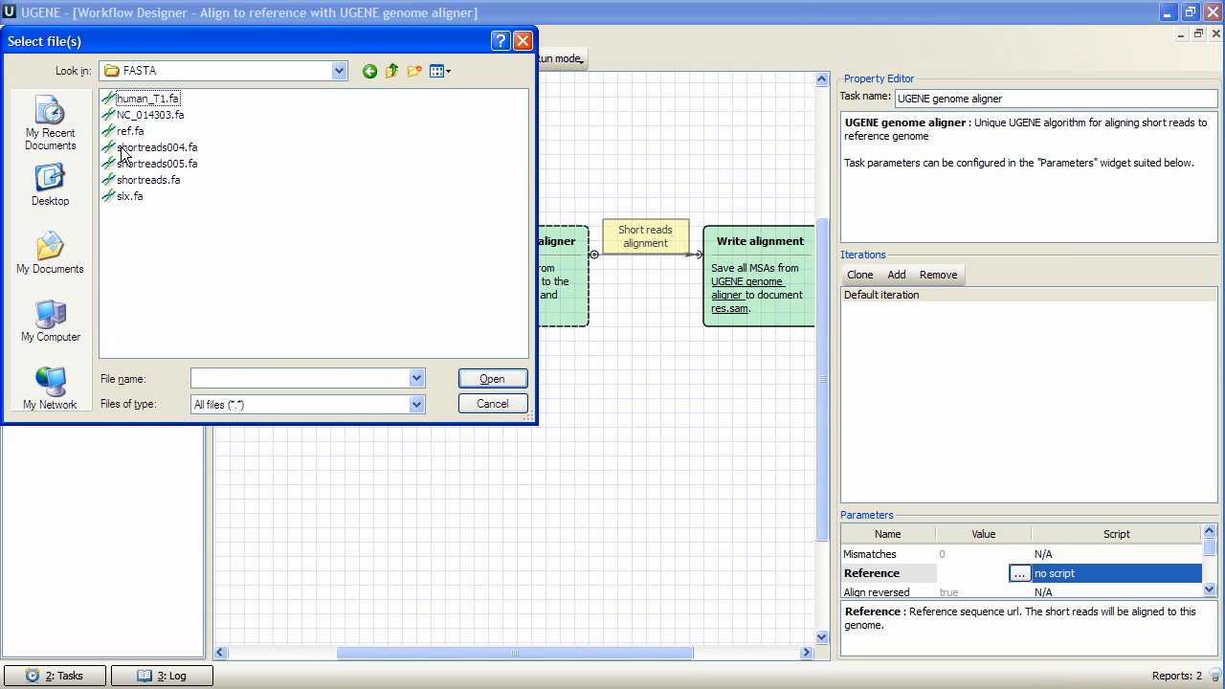
{"action": "left_click", "coordinate": [126, 131]}
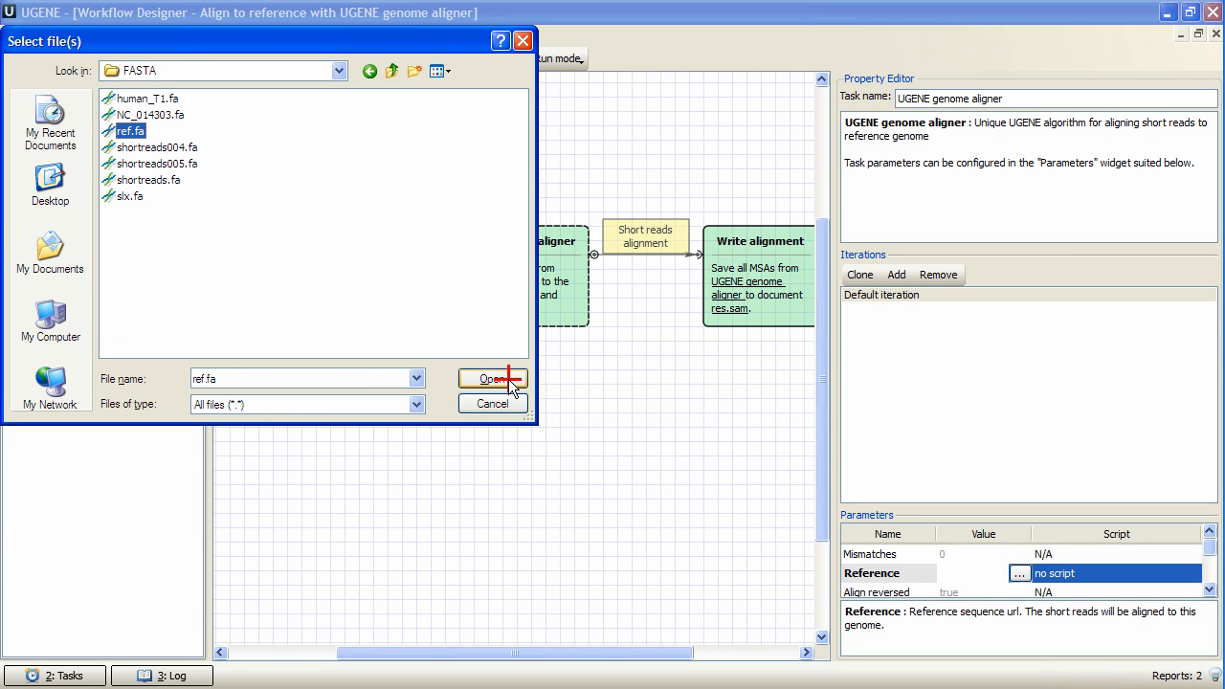
{"action": "left_click", "coordinate": [510, 382]}
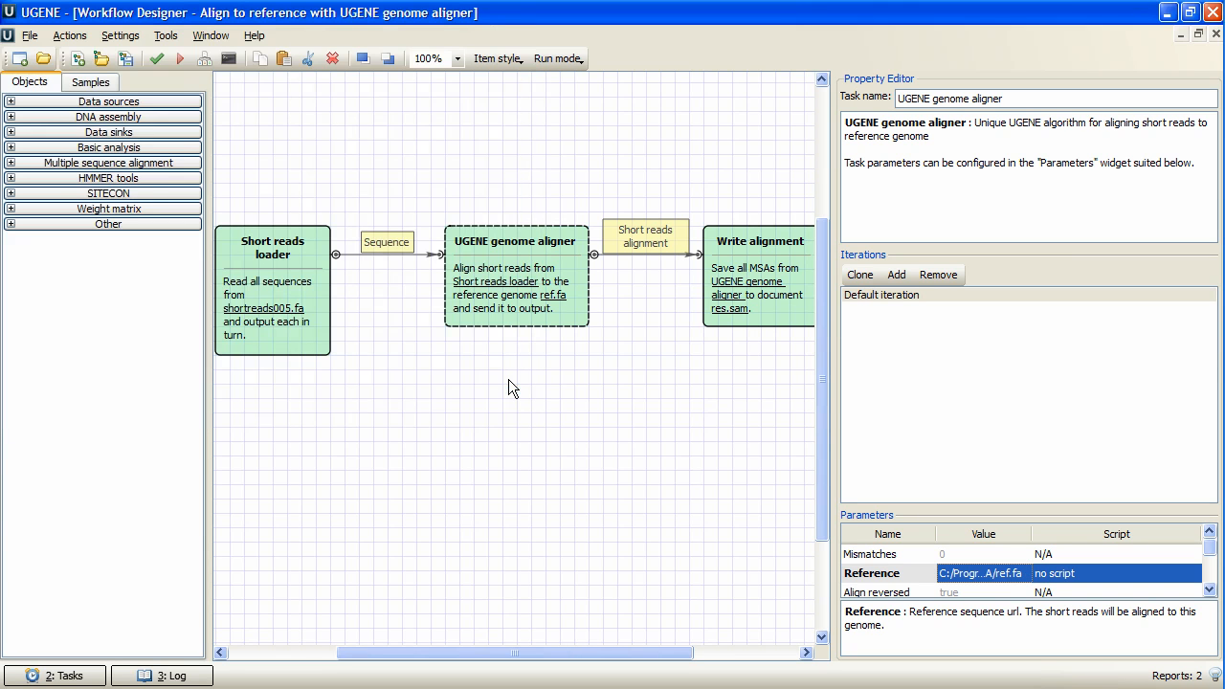
{"action": "left_click", "coordinate": [177, 64]}
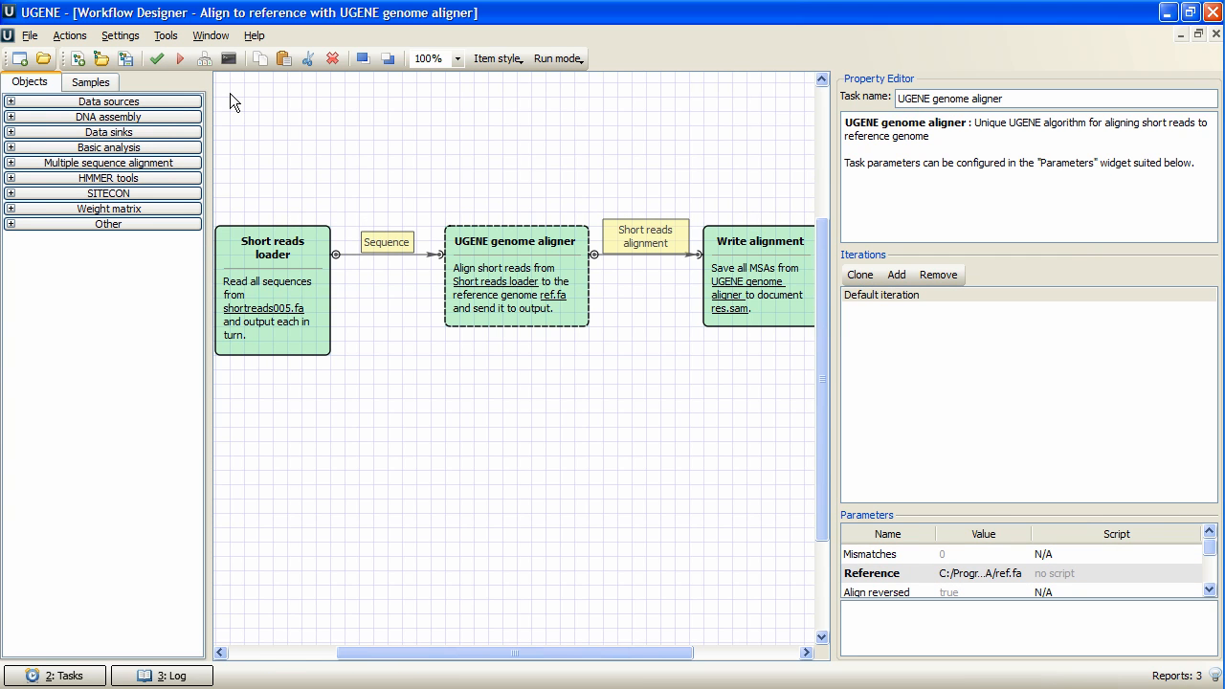
Open the DNA assembly setup and choose Bowtie as the assembly method.
{"action": "left_click", "coordinate": [171, 39]}
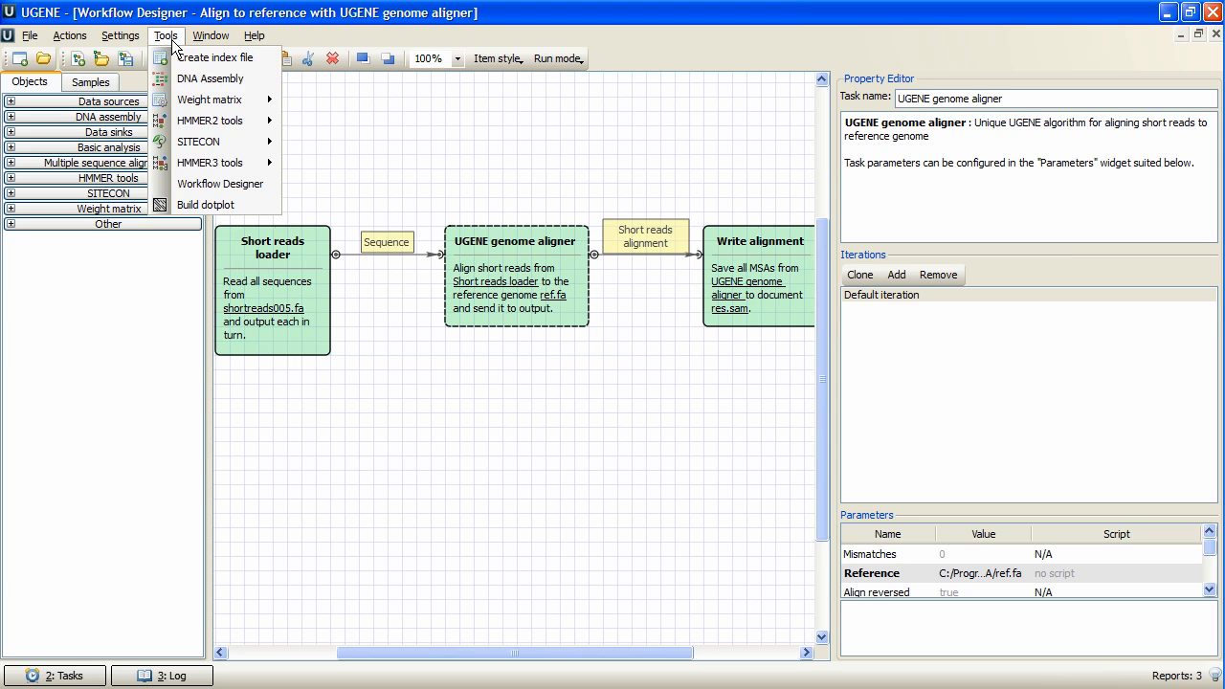
{"action": "left_click", "coordinate": [206, 79]}
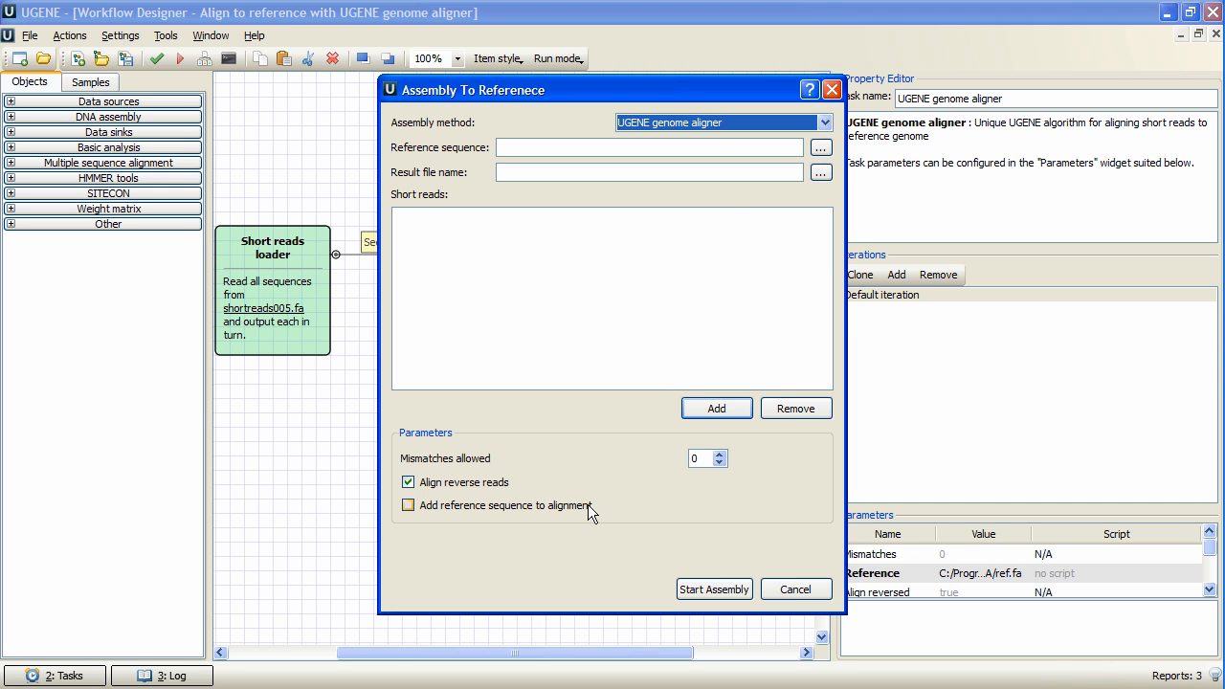
{"action": "left_click", "coordinate": [823, 123]}
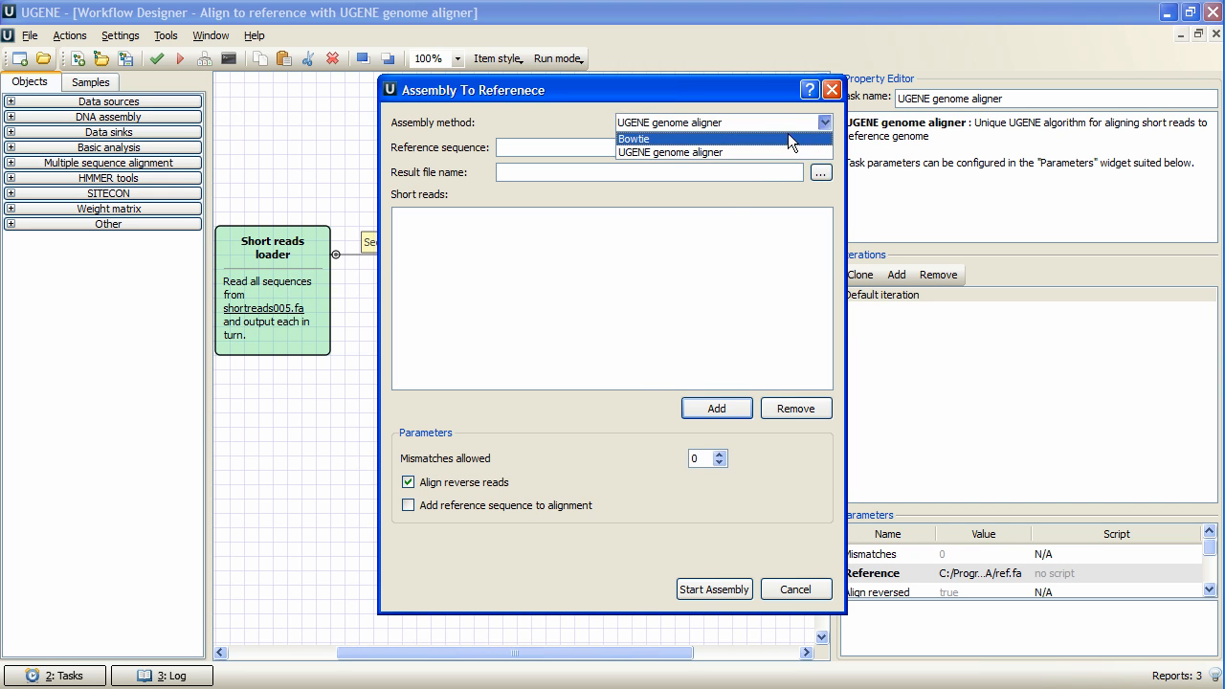
{"action": "left_click", "coordinate": [761, 140]}
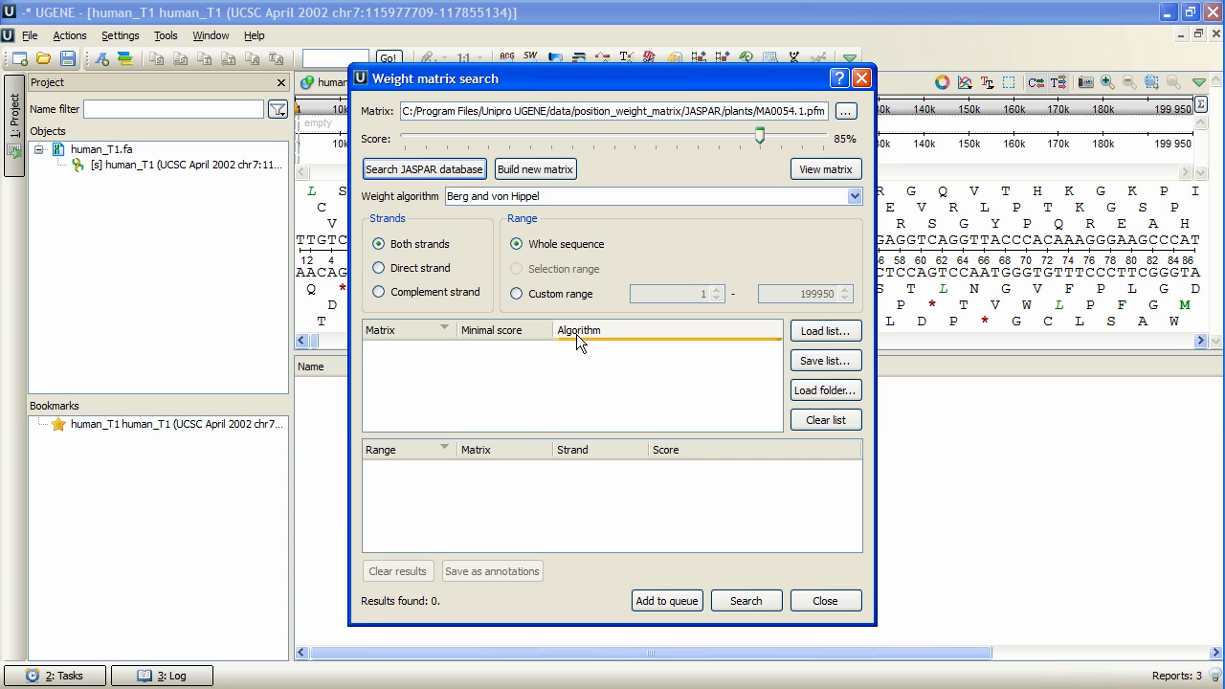
Queue the MA0054.1.pfm matrix at 85% score and the JASPAR nematodes matrix MA0263.1.pfm at 75%.
{"action": "left_click", "coordinate": [667, 601]}
{"action": "left_click", "coordinate": [421, 169]}
{"action": "left_click", "coordinate": [400, 238]}
{"action": "double_click", "coordinate": [458, 252]}
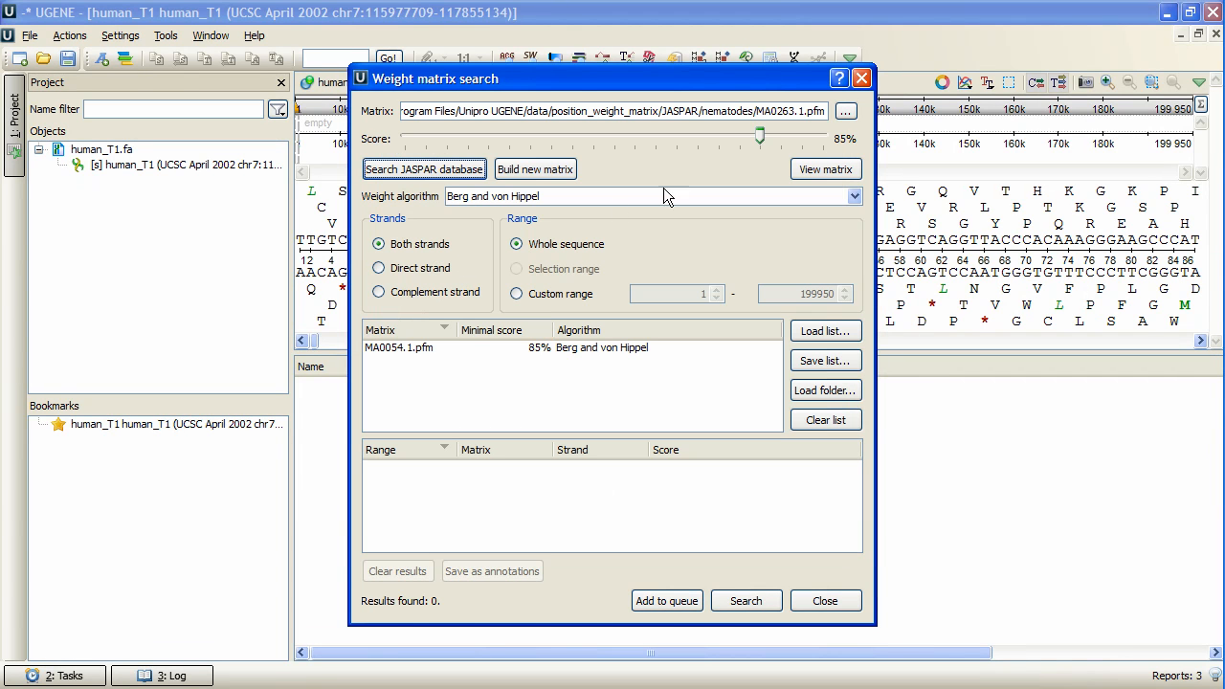
{"action": "left_click_drag", "start_coordinate": [761, 137], "coordinate": [718, 138]}
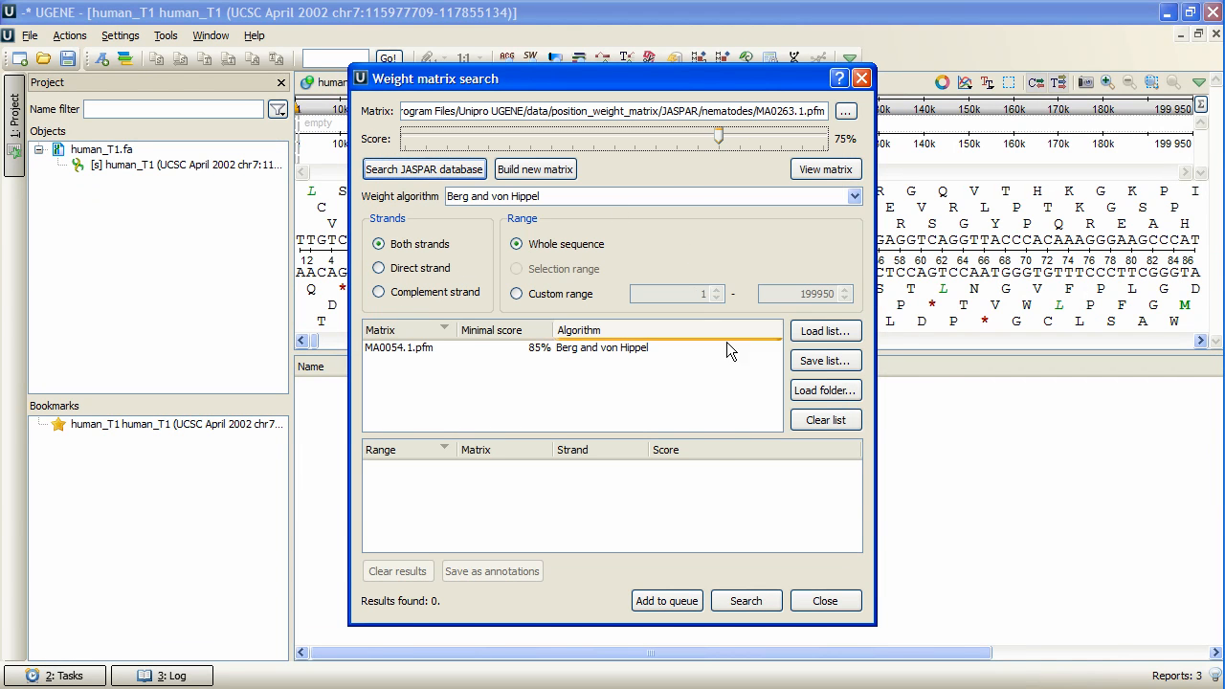
{"action": "left_click", "coordinate": [667, 599]}
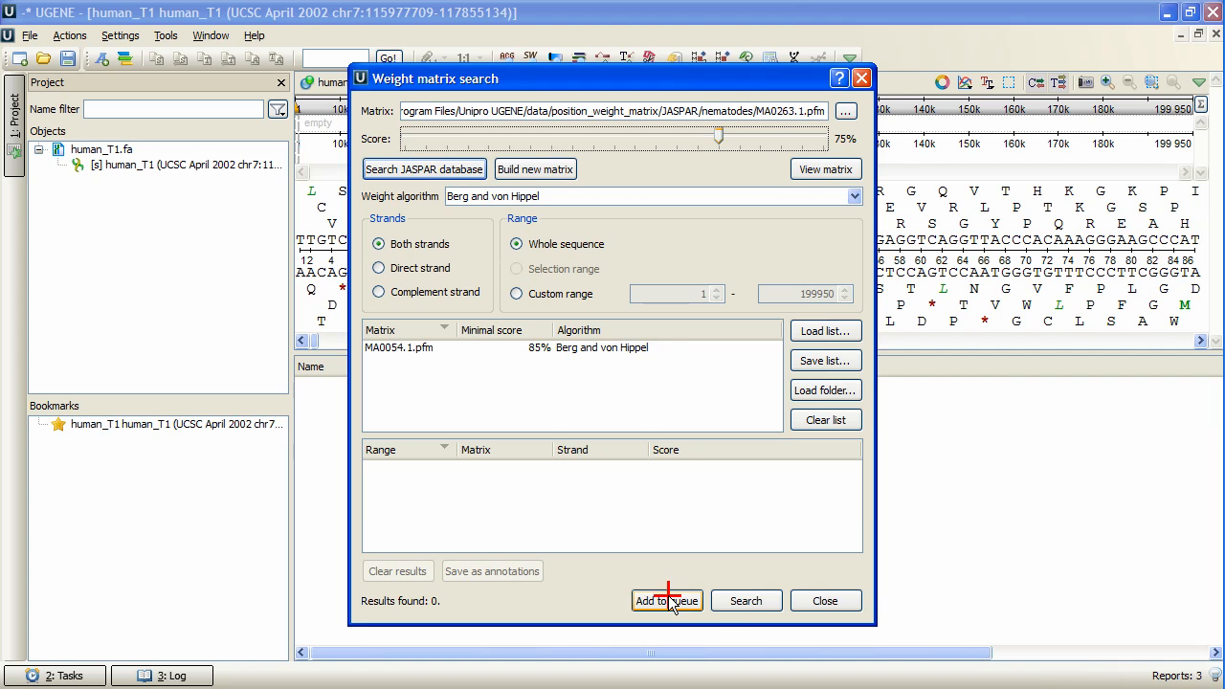
Run the weight matrix search on the whole human_T1 sequence and inspect several of the listed matches.
{"action": "left_click", "coordinate": [746, 603]}
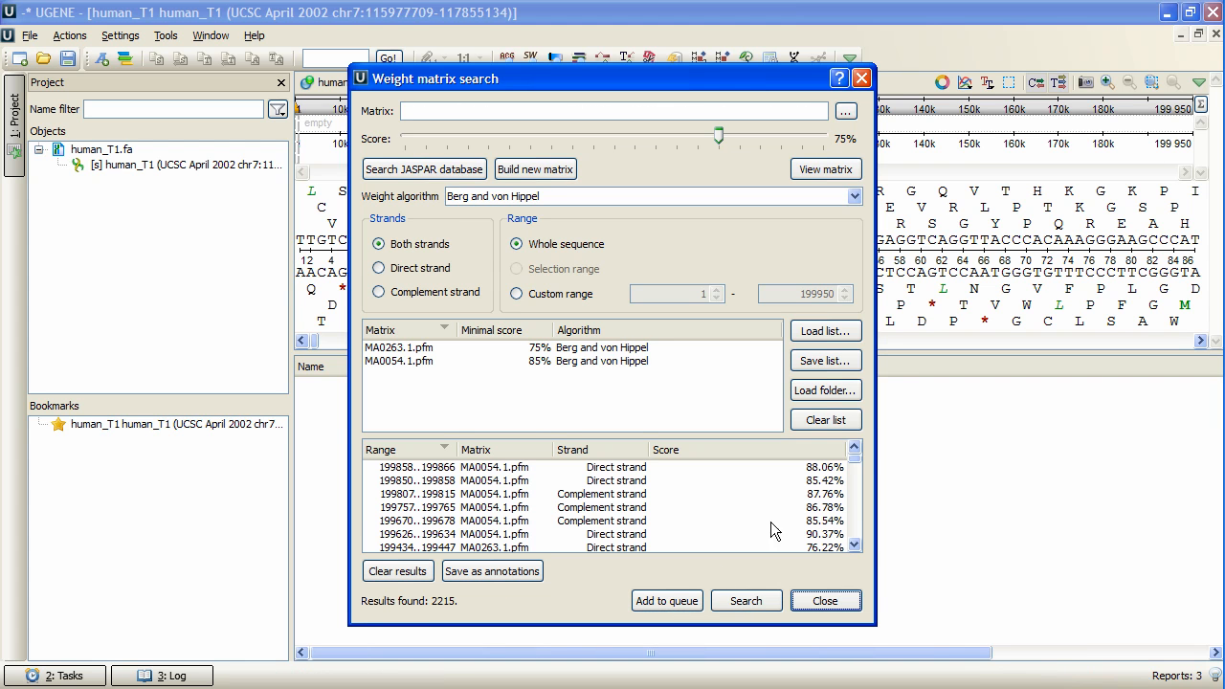
{"action": "left_click", "coordinate": [542, 481]}
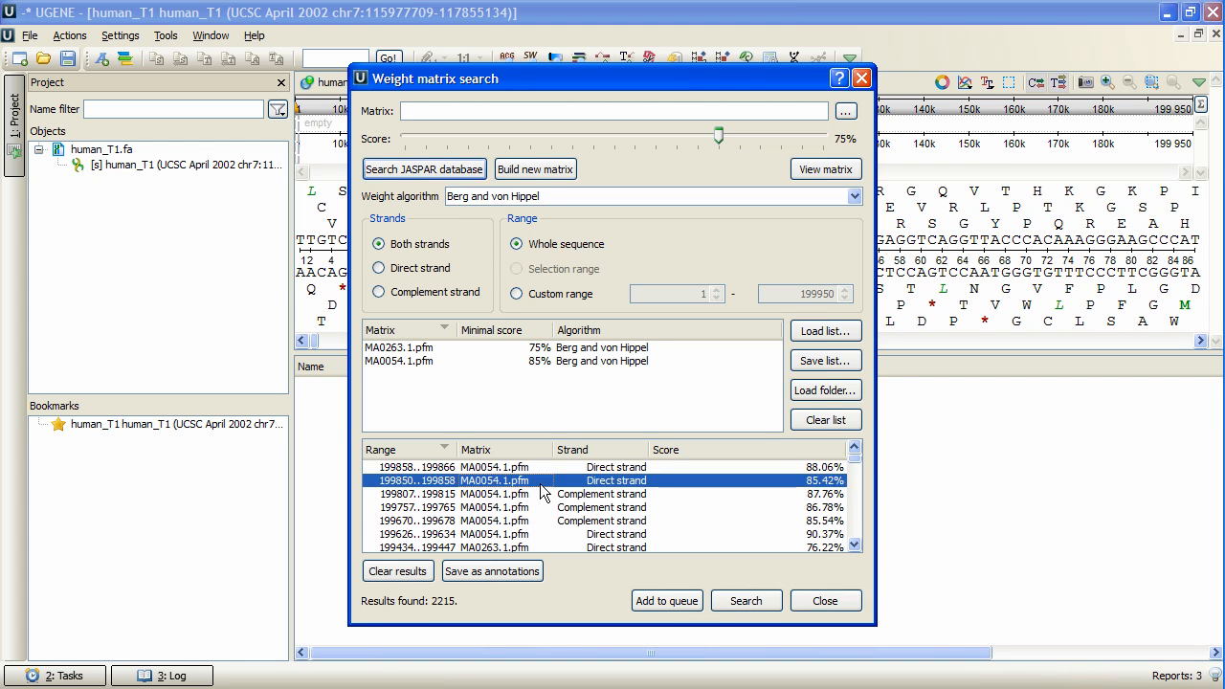
{"action": "left_click", "coordinate": [519, 523]}
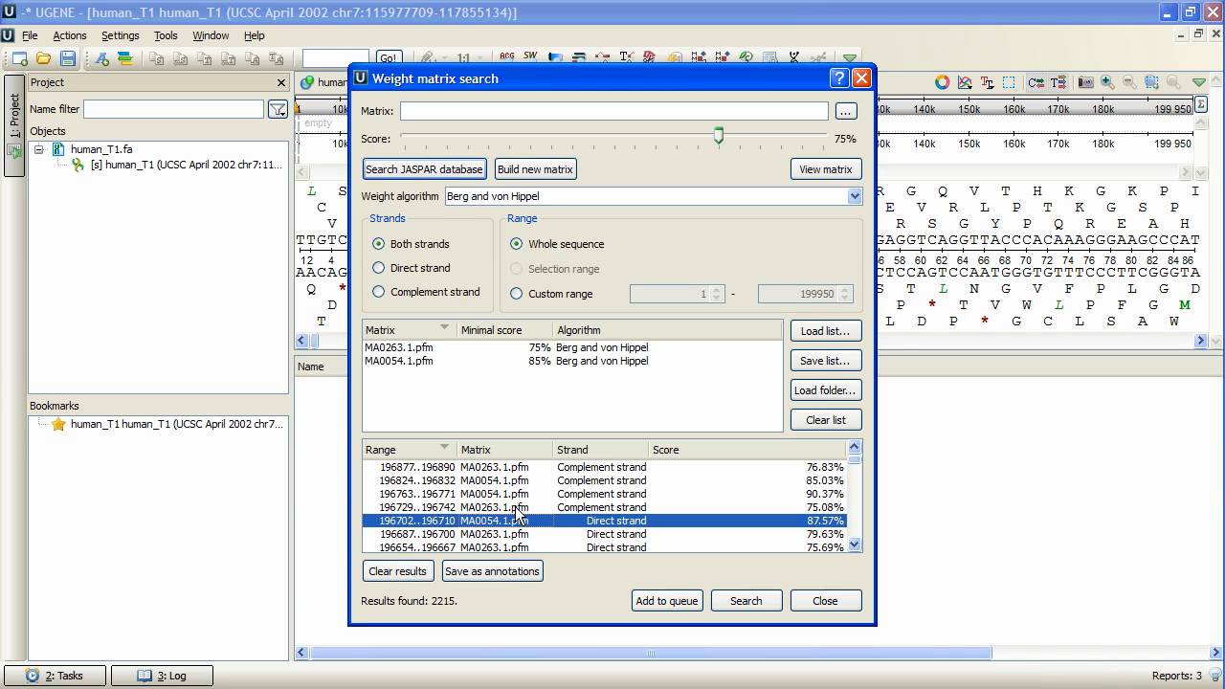
{"action": "left_click", "coordinate": [519, 507]}
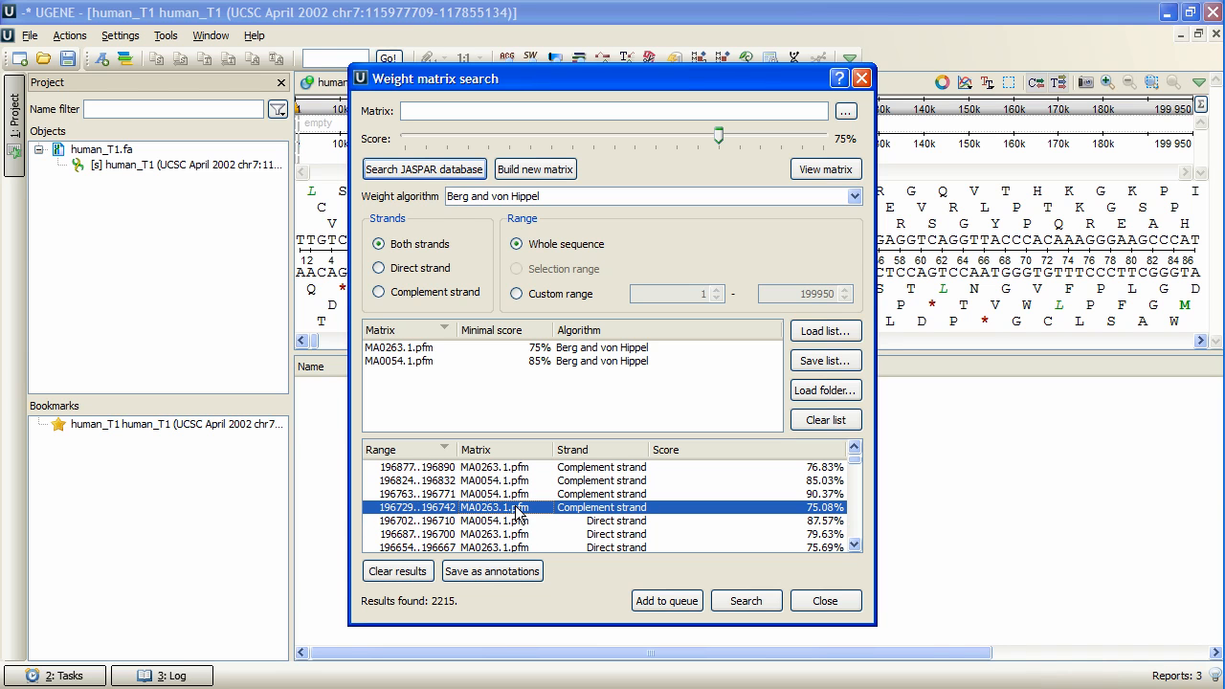
Load the matrix list all_jaspar.csv from the JASPAR folder into the weight matrix search.
{"action": "left_click", "coordinate": [819, 331]}
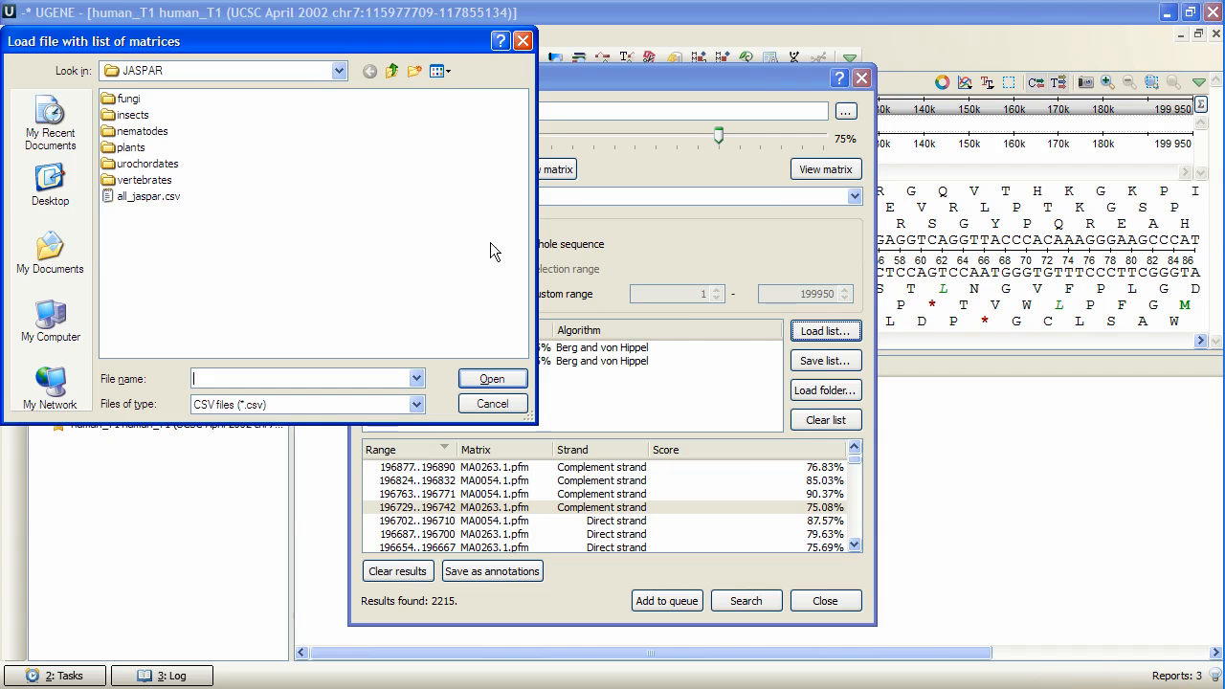
{"action": "left_click", "coordinate": [144, 197]}
{"action": "left_click", "coordinate": [492, 379]}
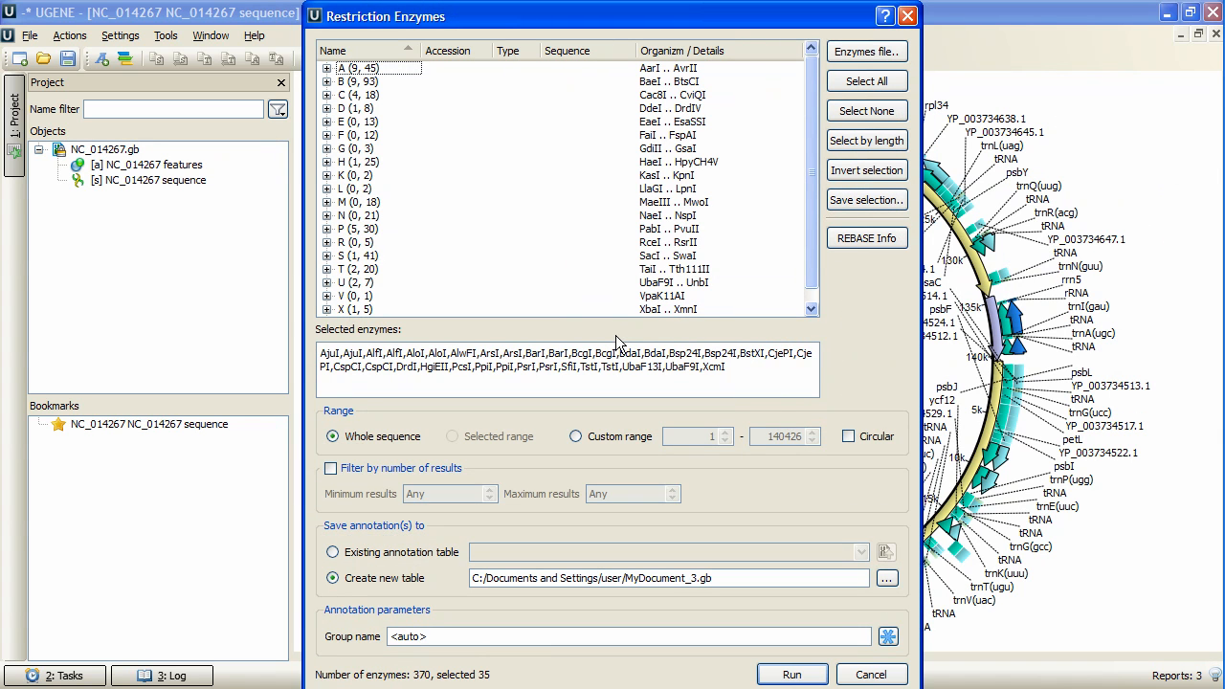
Treat the NC_014267 sequence as circular and select restriction enzymes with a minimum recognition site length of 10.
{"action": "left_click", "coordinate": [848, 437]}
{"action": "left_click_drag", "start_coordinate": [630, 35], "coordinate": [419, 38]}
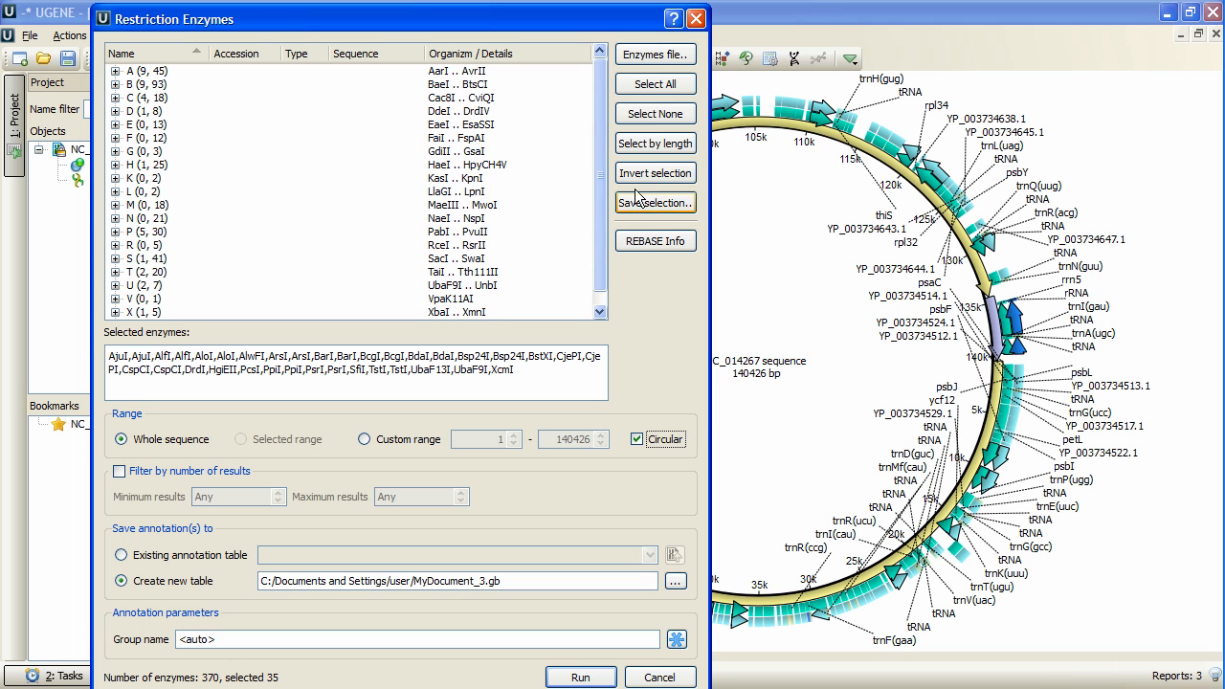
{"action": "left_click", "coordinate": [647, 151]}
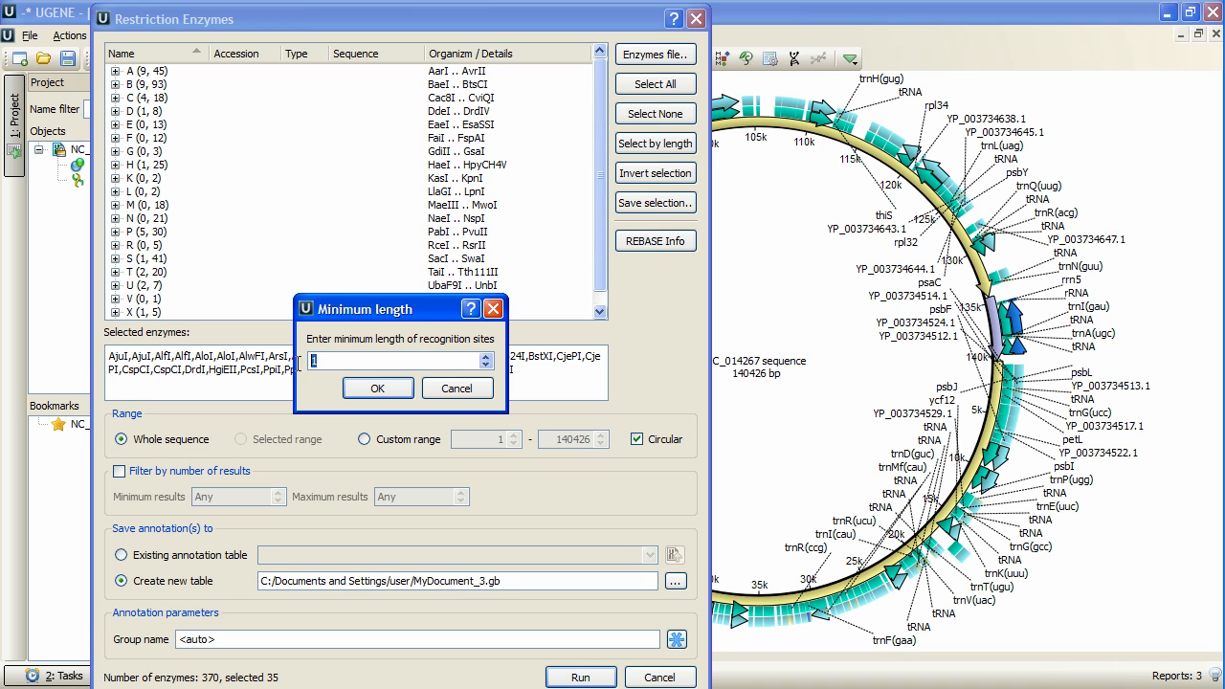
{"action": "type", "text": "10"}
{"action": "left_click", "coordinate": [375, 389]}
{"action": "left_click_drag", "start_coordinate": [219, 356], "coordinate": [303, 400]}
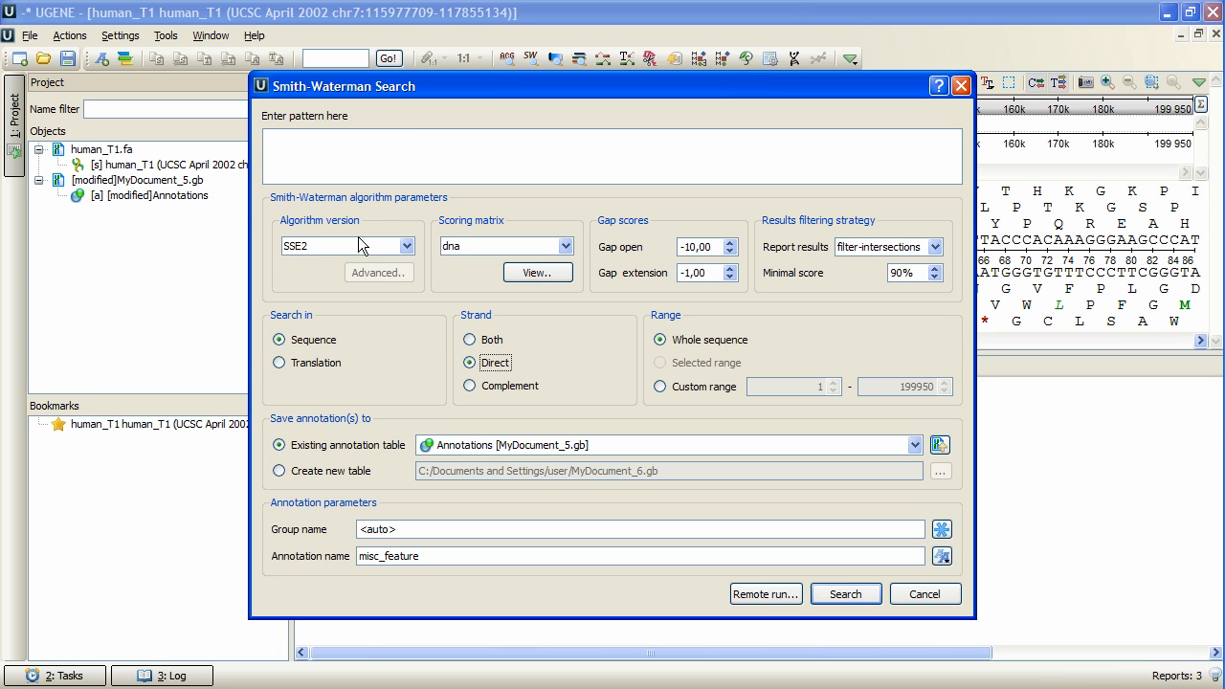
Run a Smith-Waterman search on human_T1 with the pasted pattern CGACAAATGTTTCTTCTAACAACCCCACAATATCAC.
{"action": "type", "text": "CGACAAATGTTTCTTCTAACAACCCCACAATATCAC"}
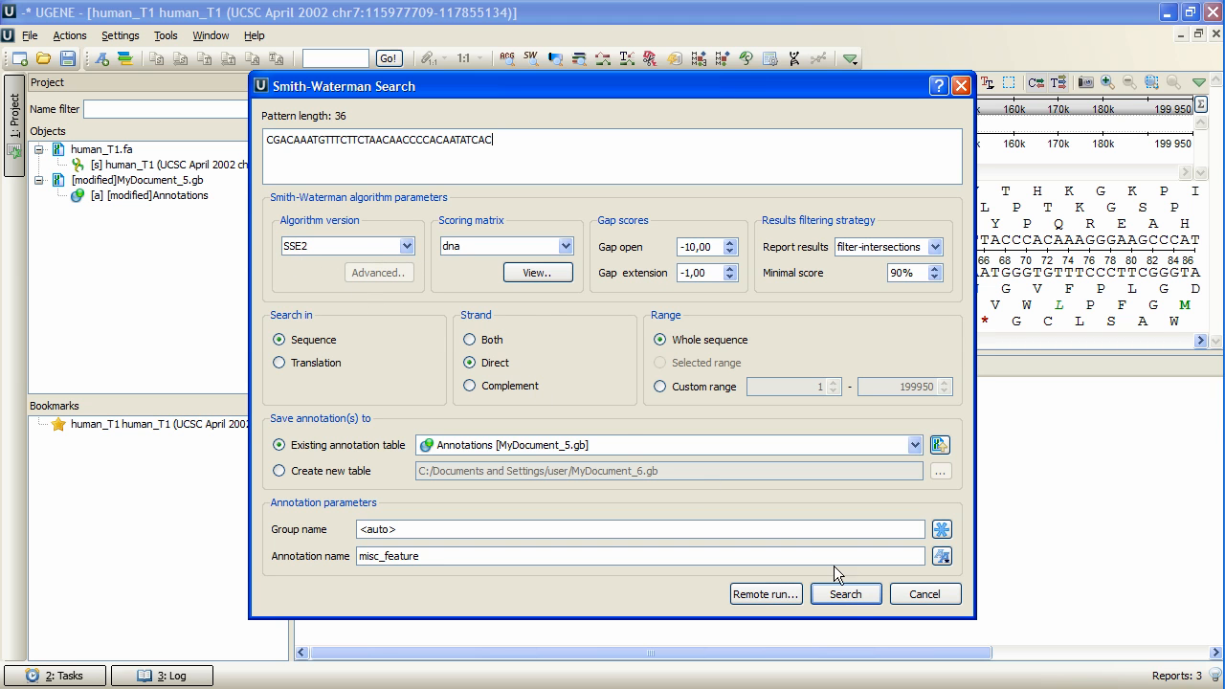
{"action": "left_click", "coordinate": [846, 594]}
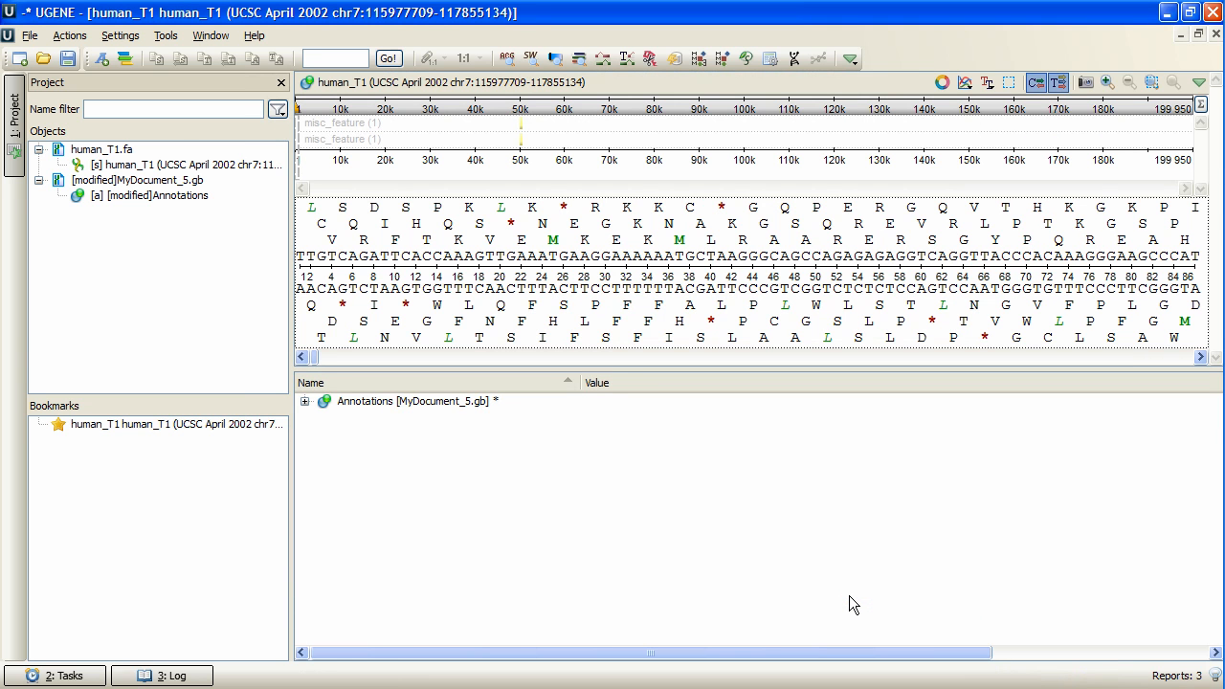